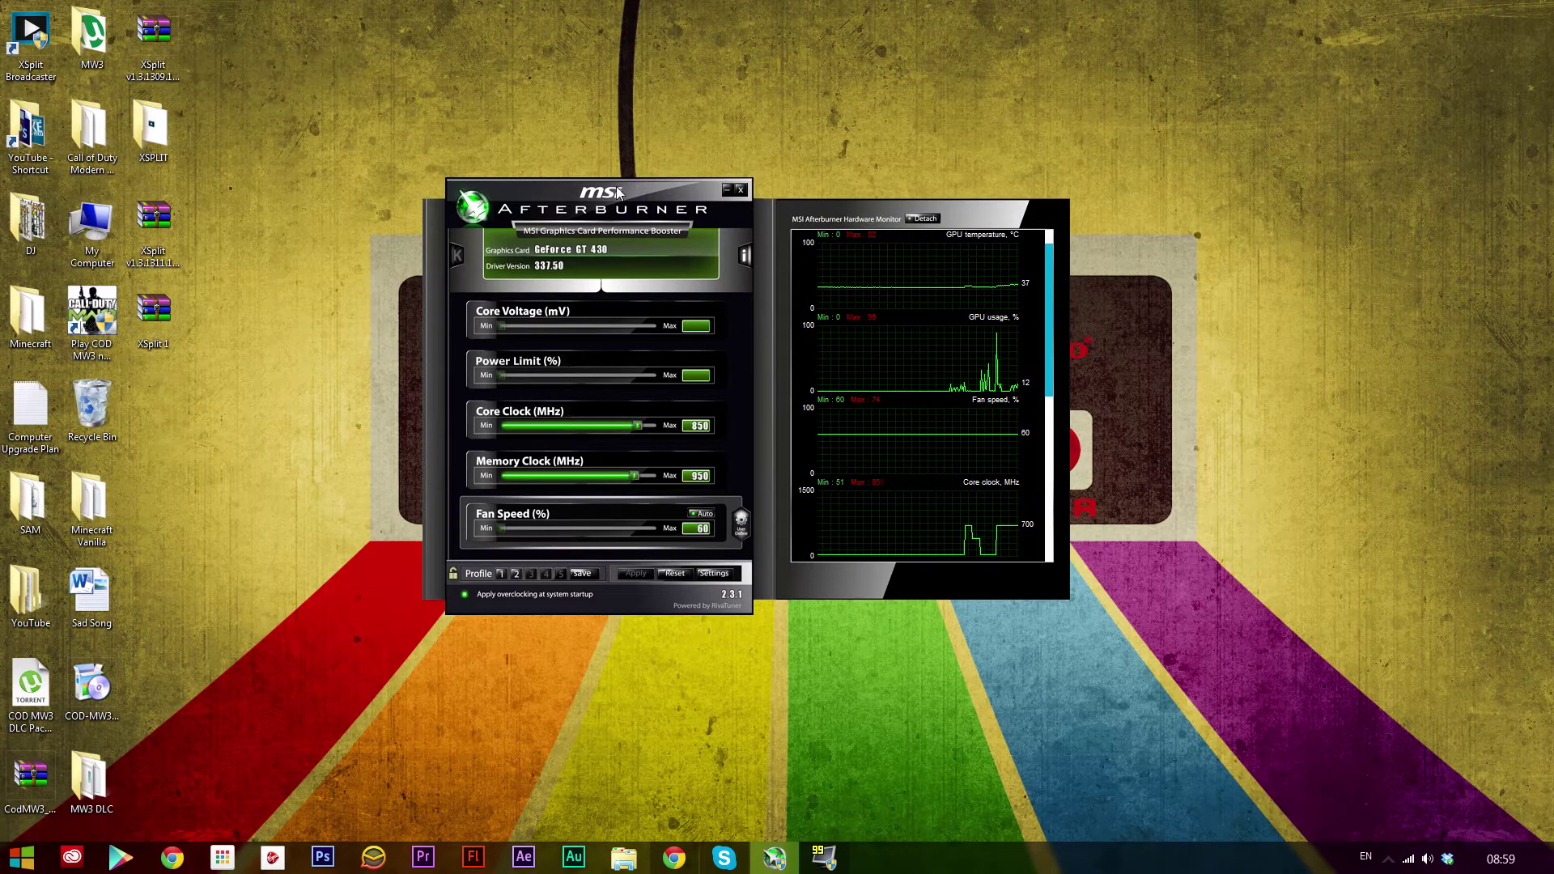
Drag the Afterburner window and its hardware monitor panel up and to the right.
drag(618, 192, 653, 125)
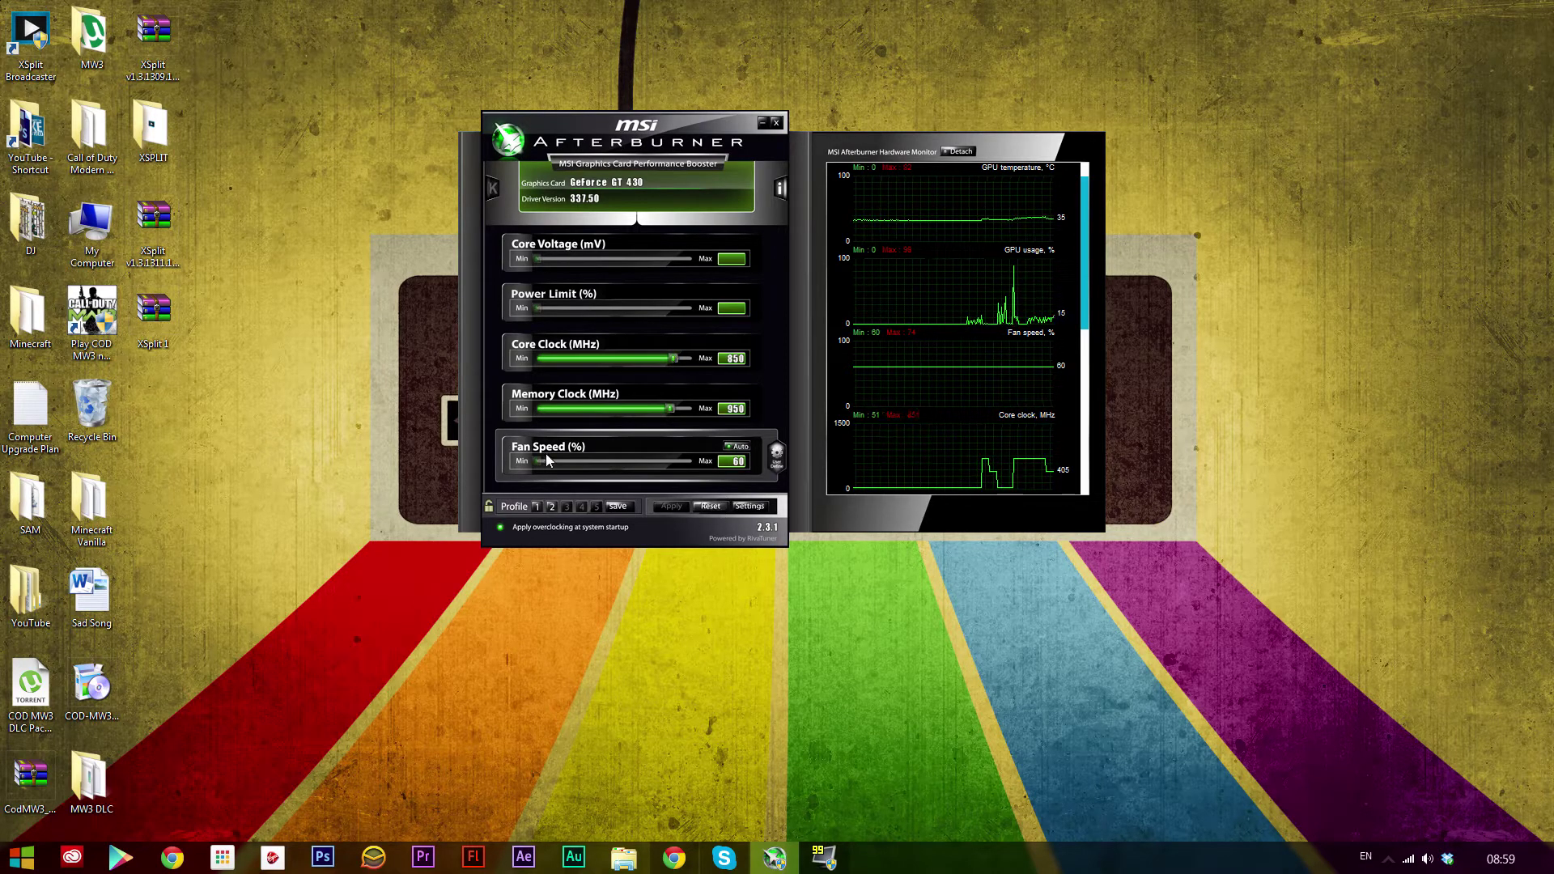
Reset clocks to defaults, then set core clock to 725 MHz and memory to 813 MHz.
click(711, 507)
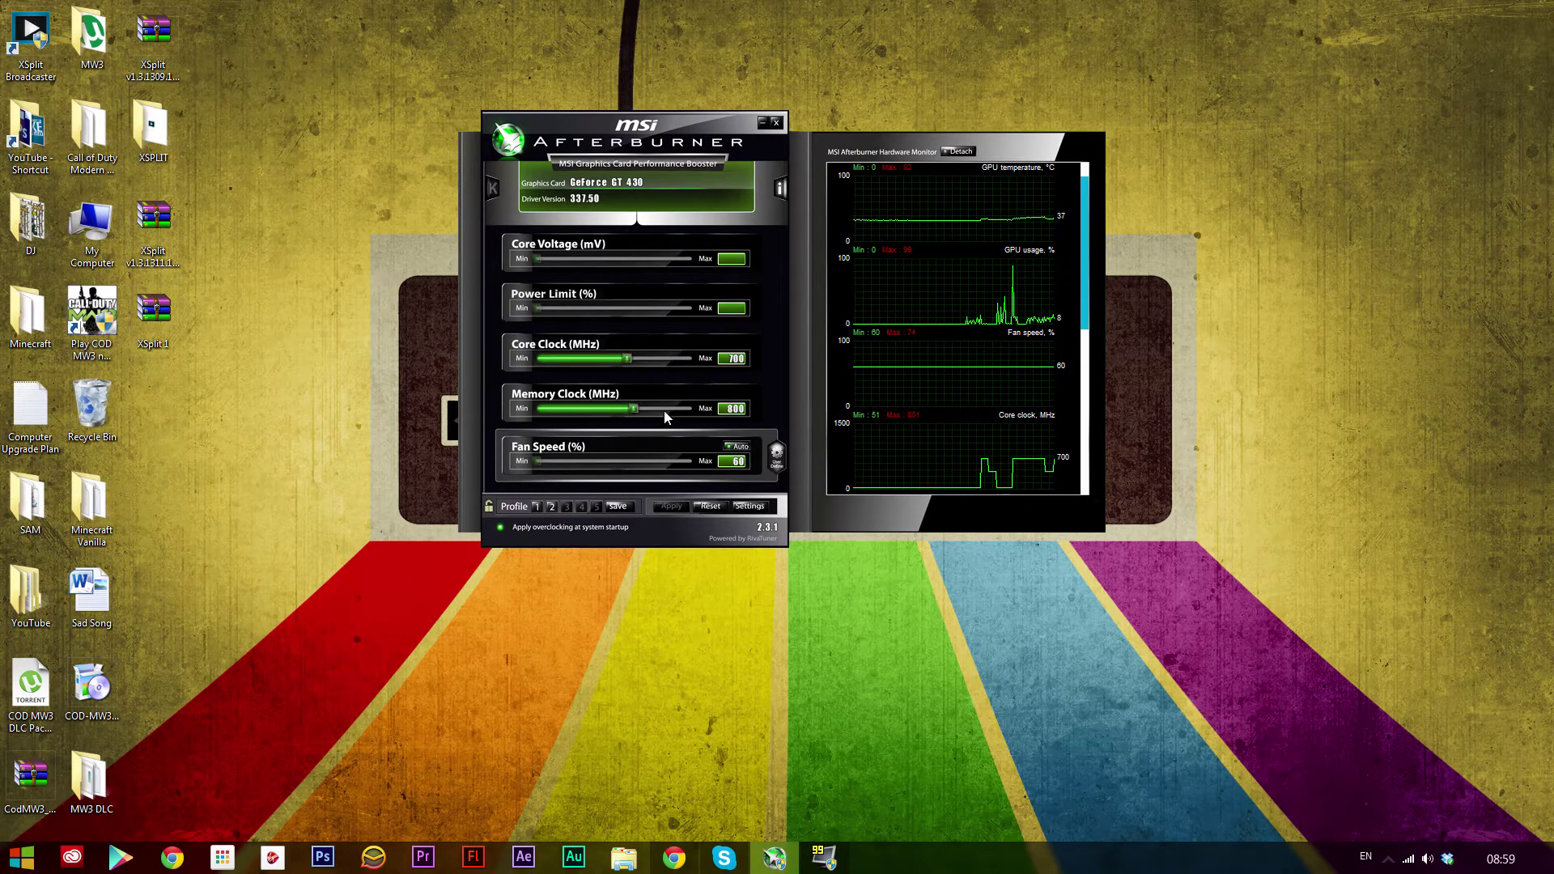
mouse_move(630, 359)
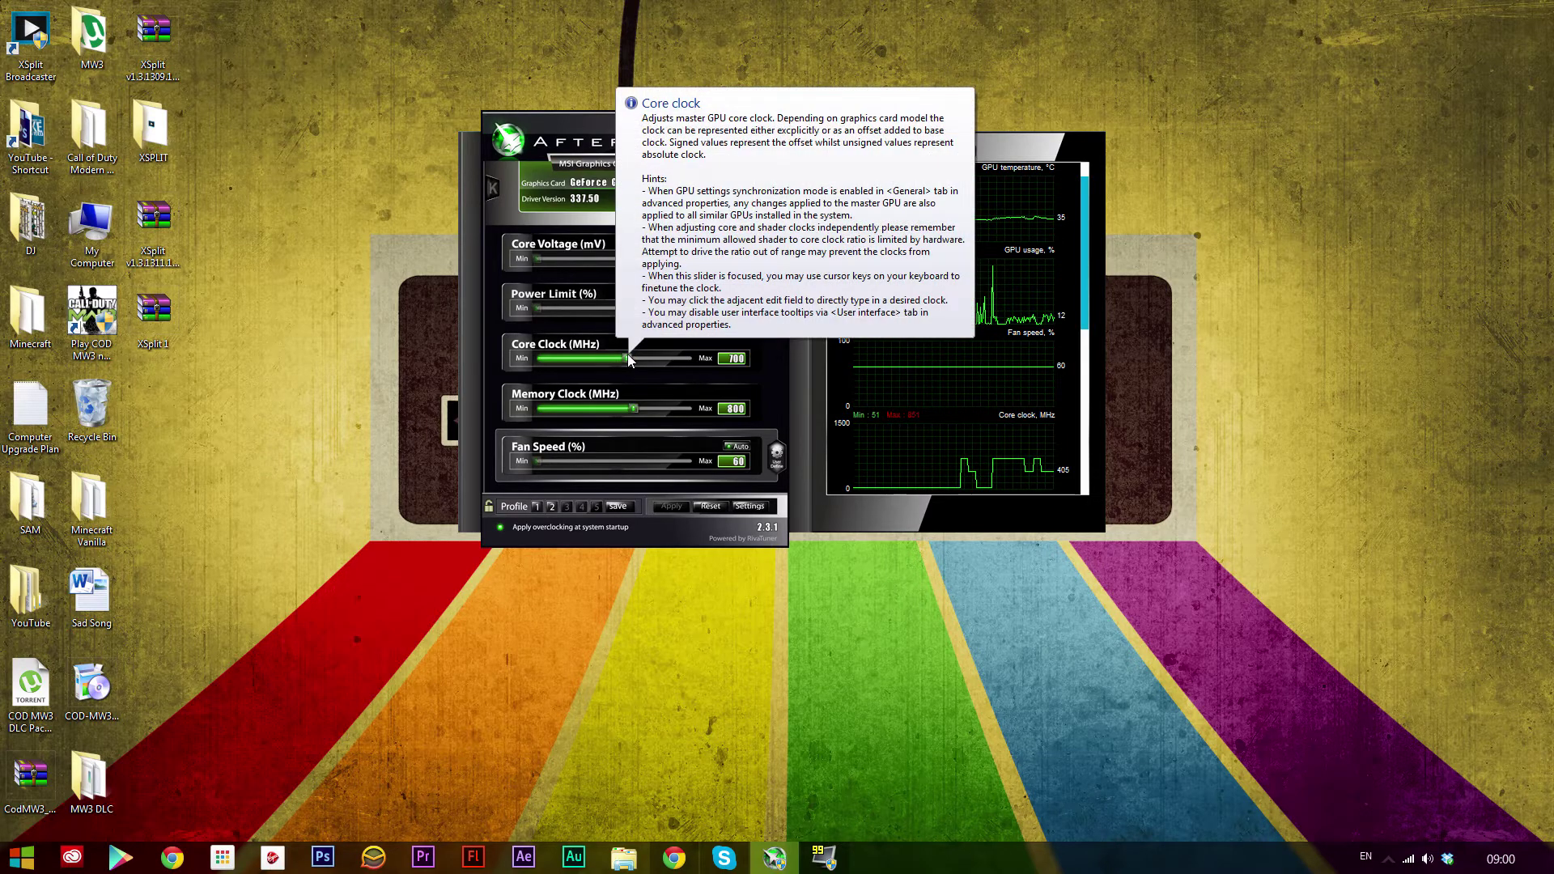
drag(628, 353, 635, 353)
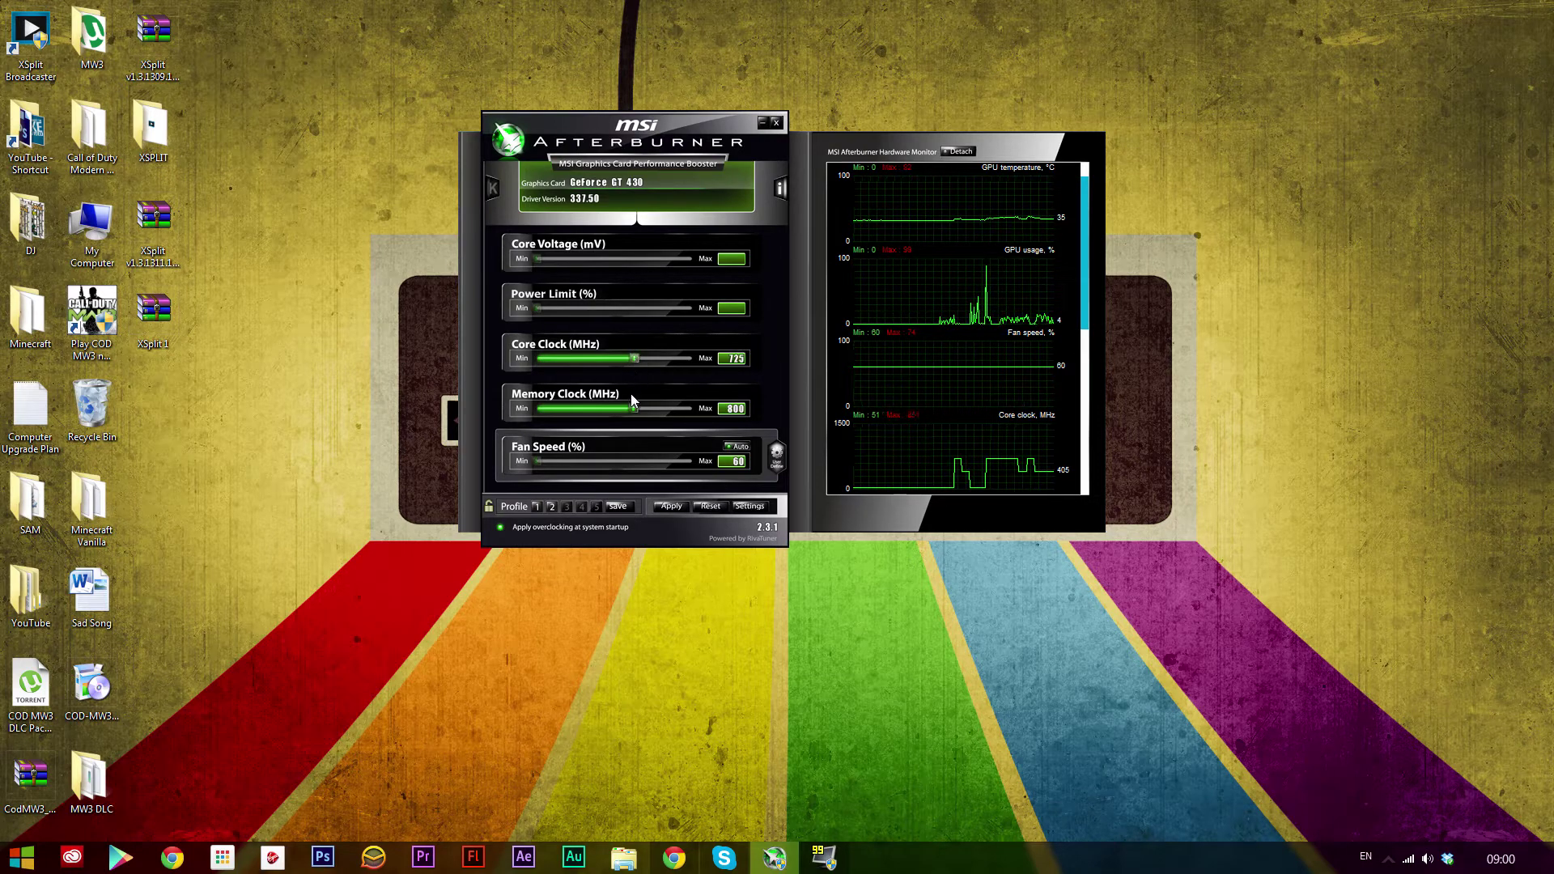
drag(634, 408, 640, 407)
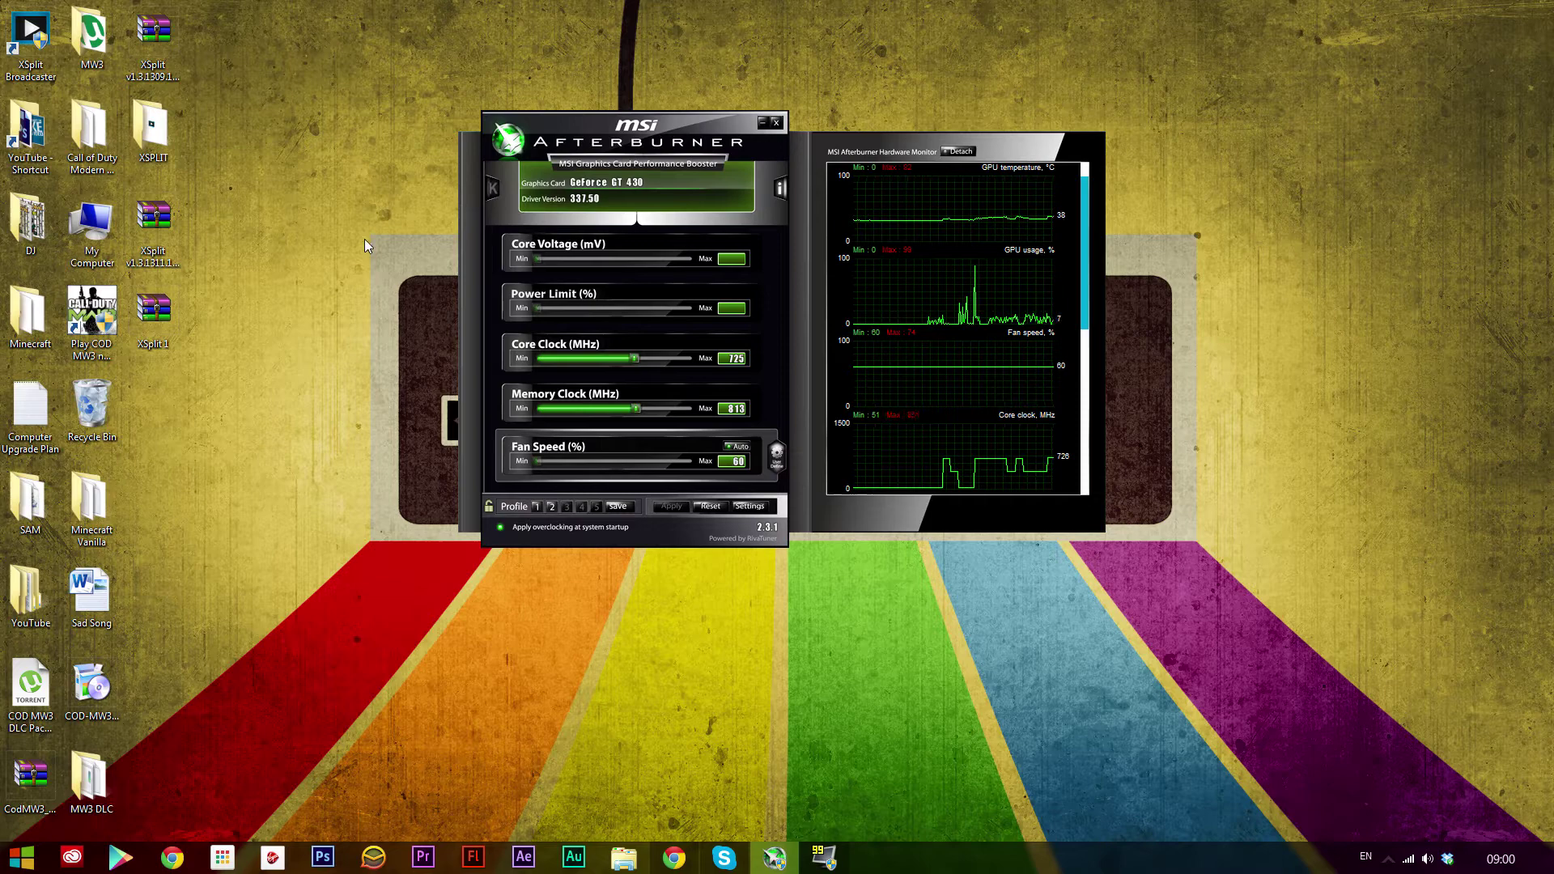
Launch Heaven Benchmark 4.0 by searching 'heaven' in Start, then reveal hidden tray icons.
click(21, 856)
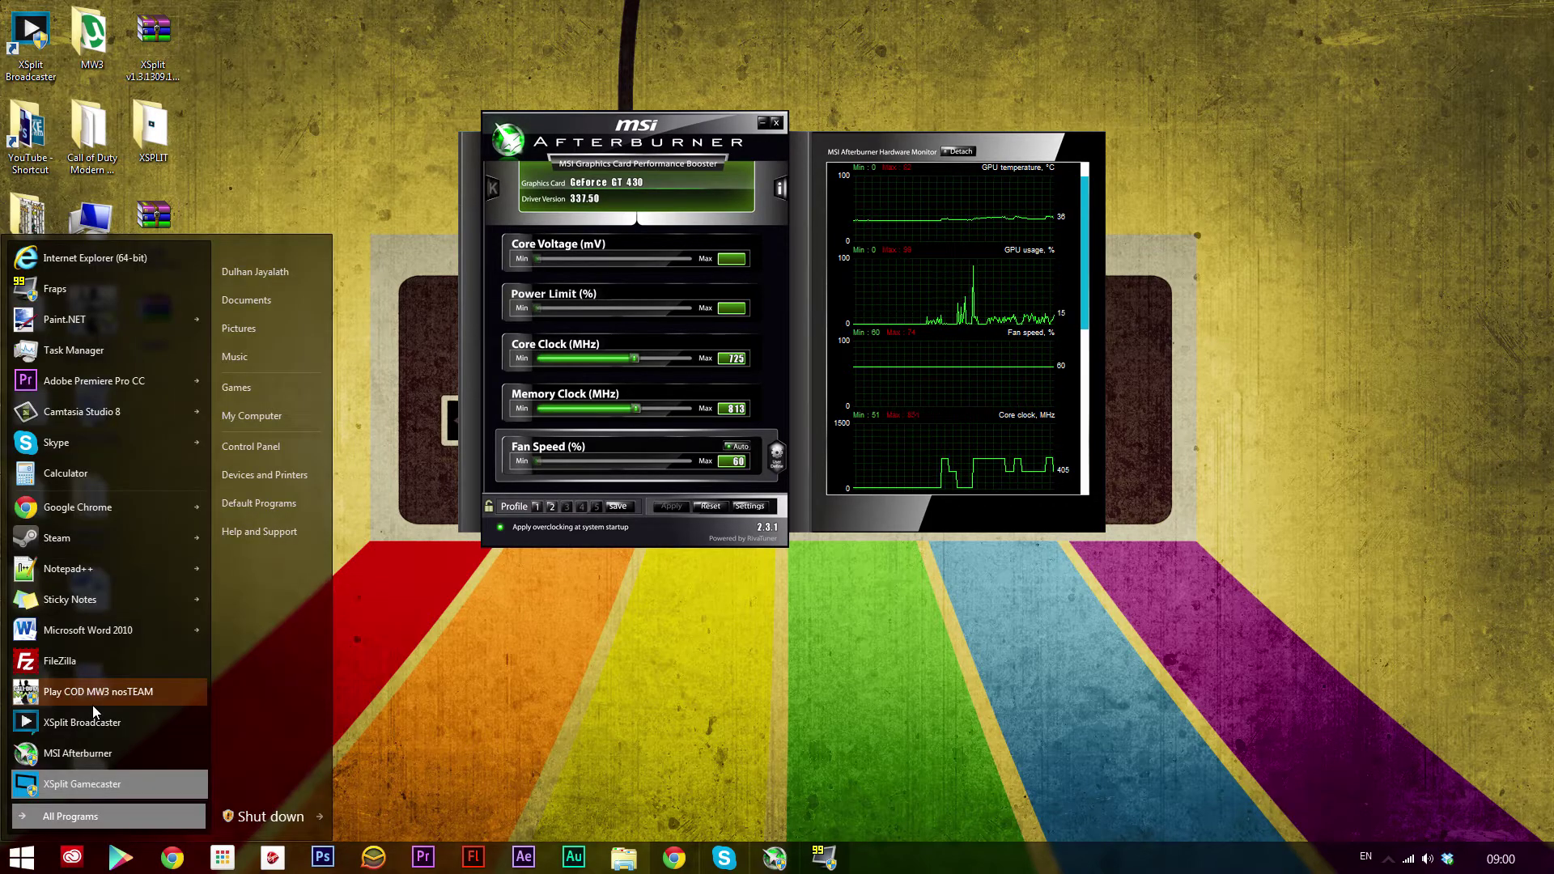
text(heaven)
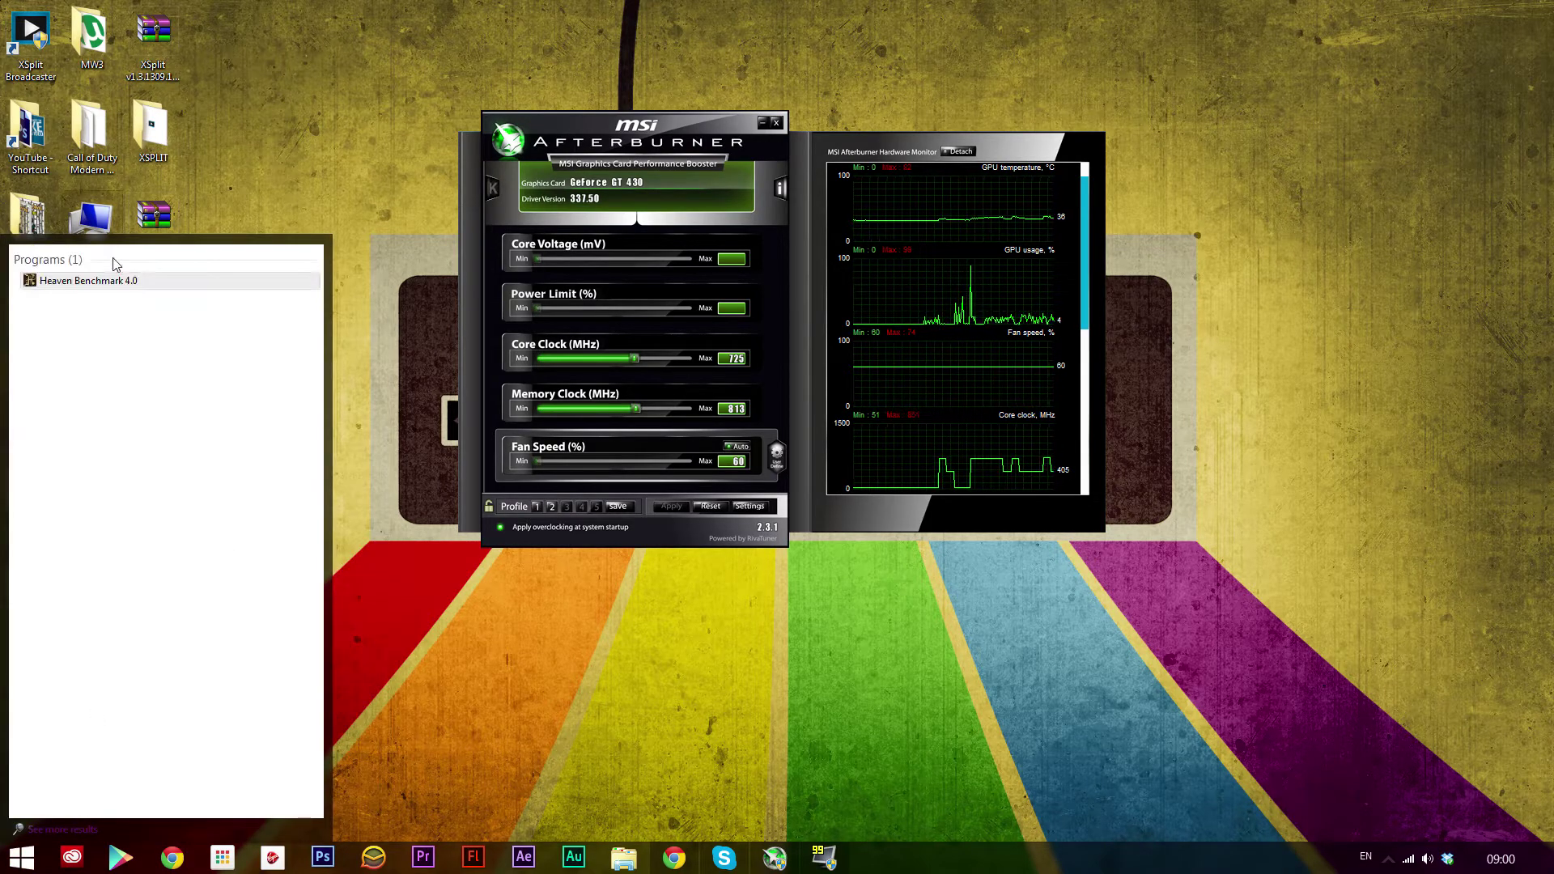
click(88, 280)
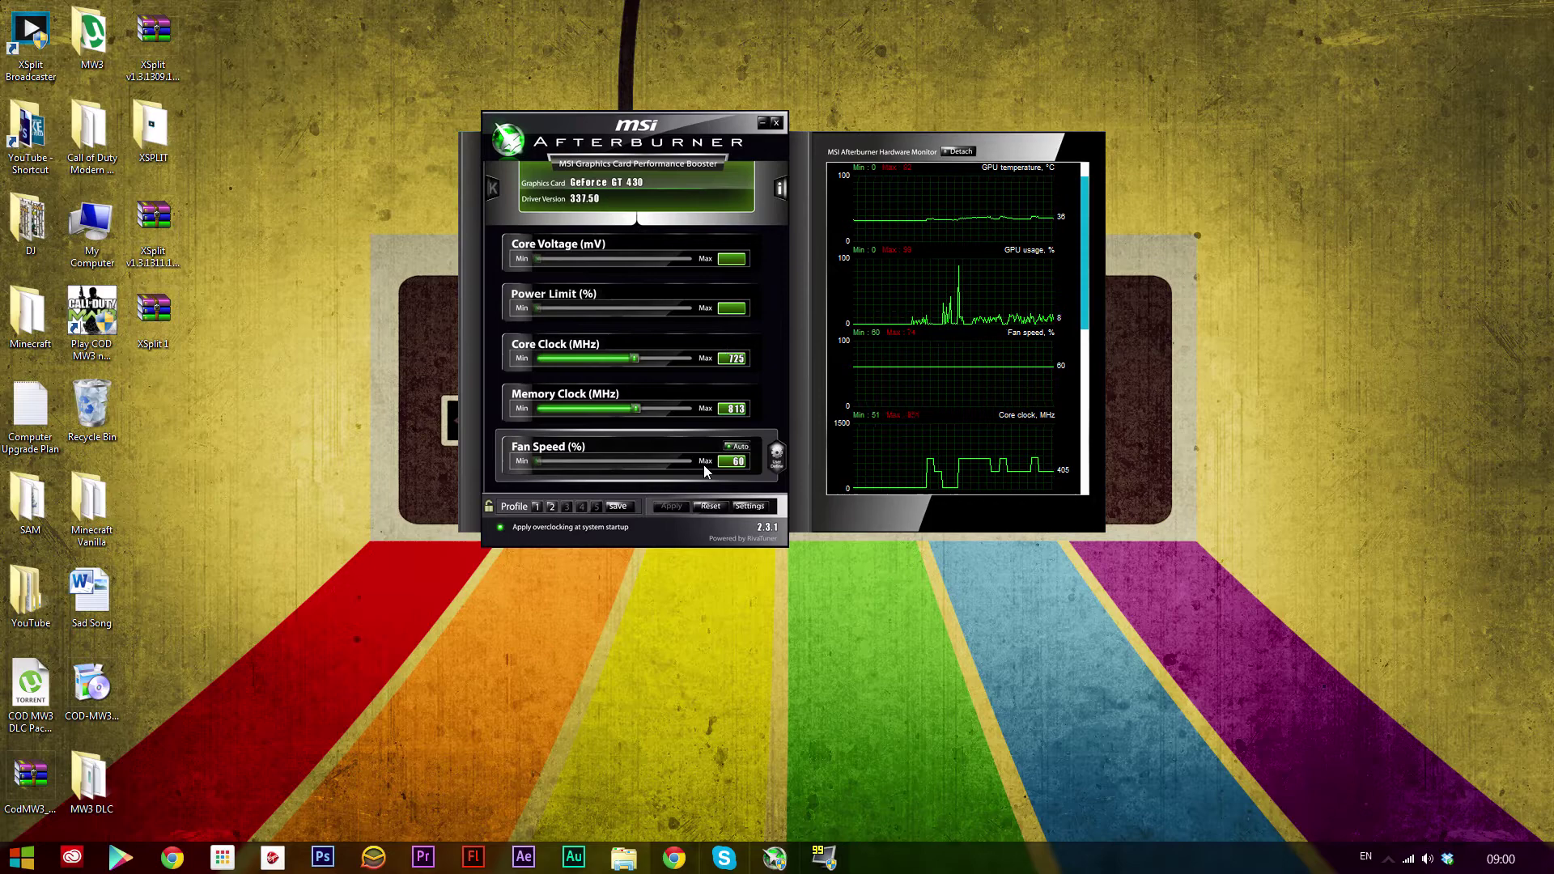
click(1389, 871)
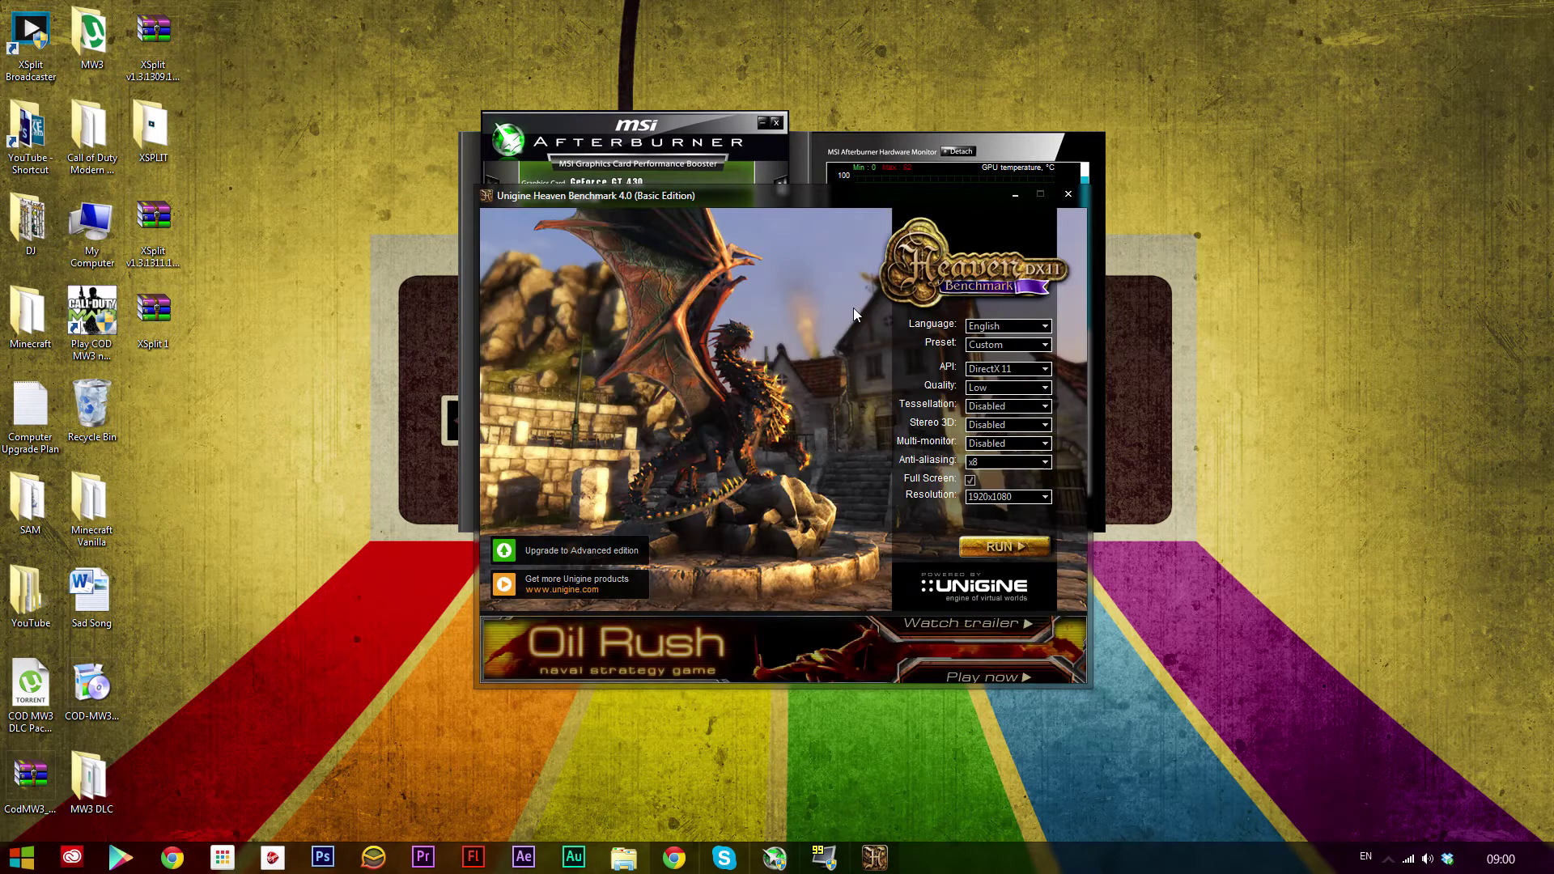
Move the Heaven window left, keeping Quality at Low and Stereo 3D Disabled.
drag(682, 197, 525, 169)
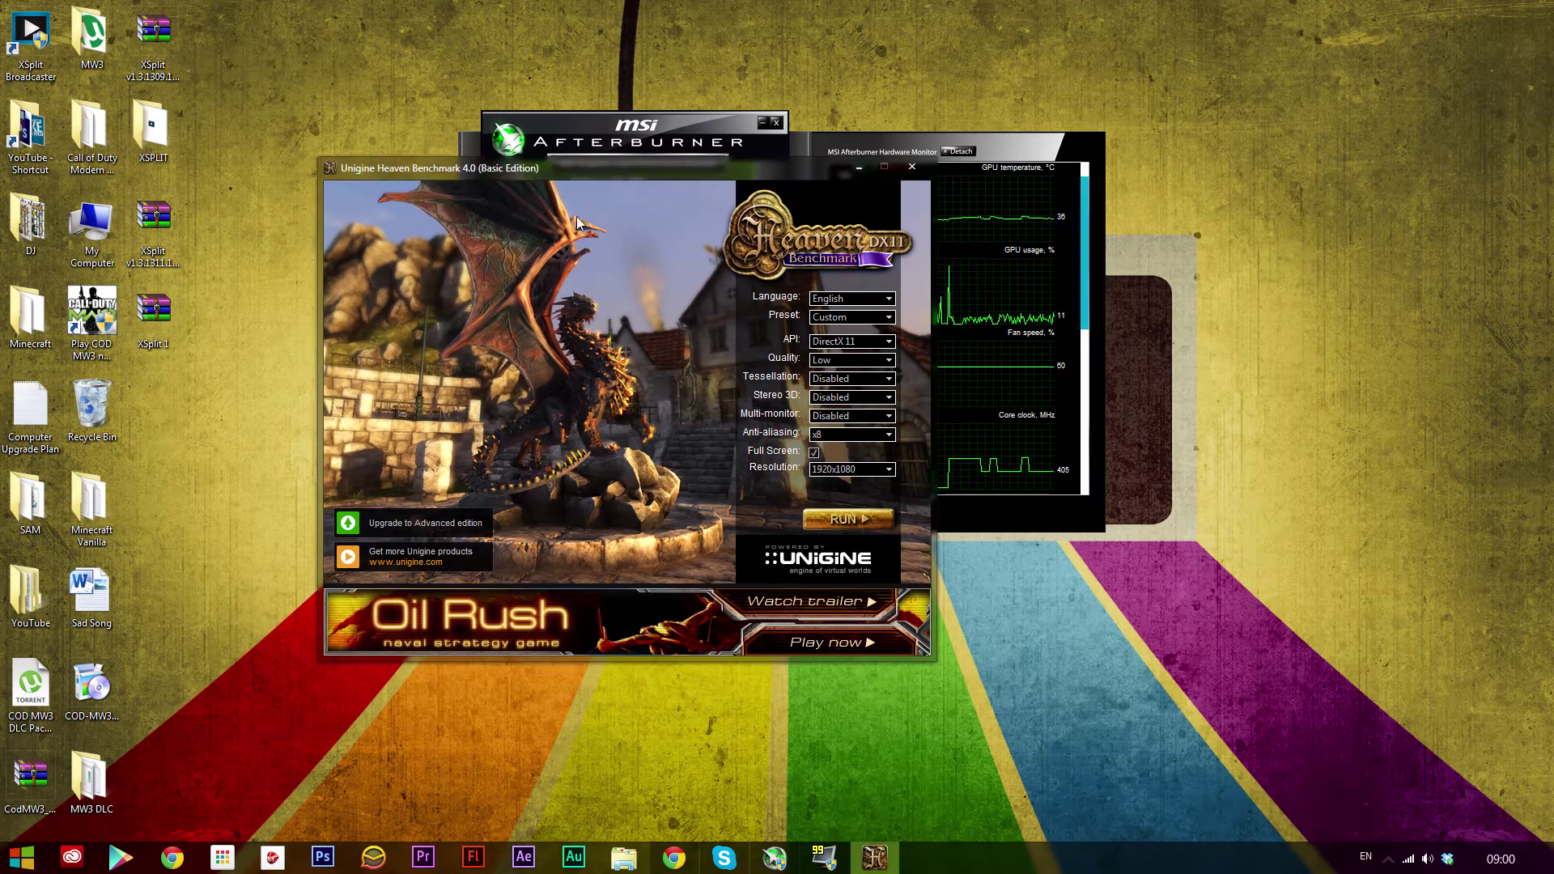
click(854, 360)
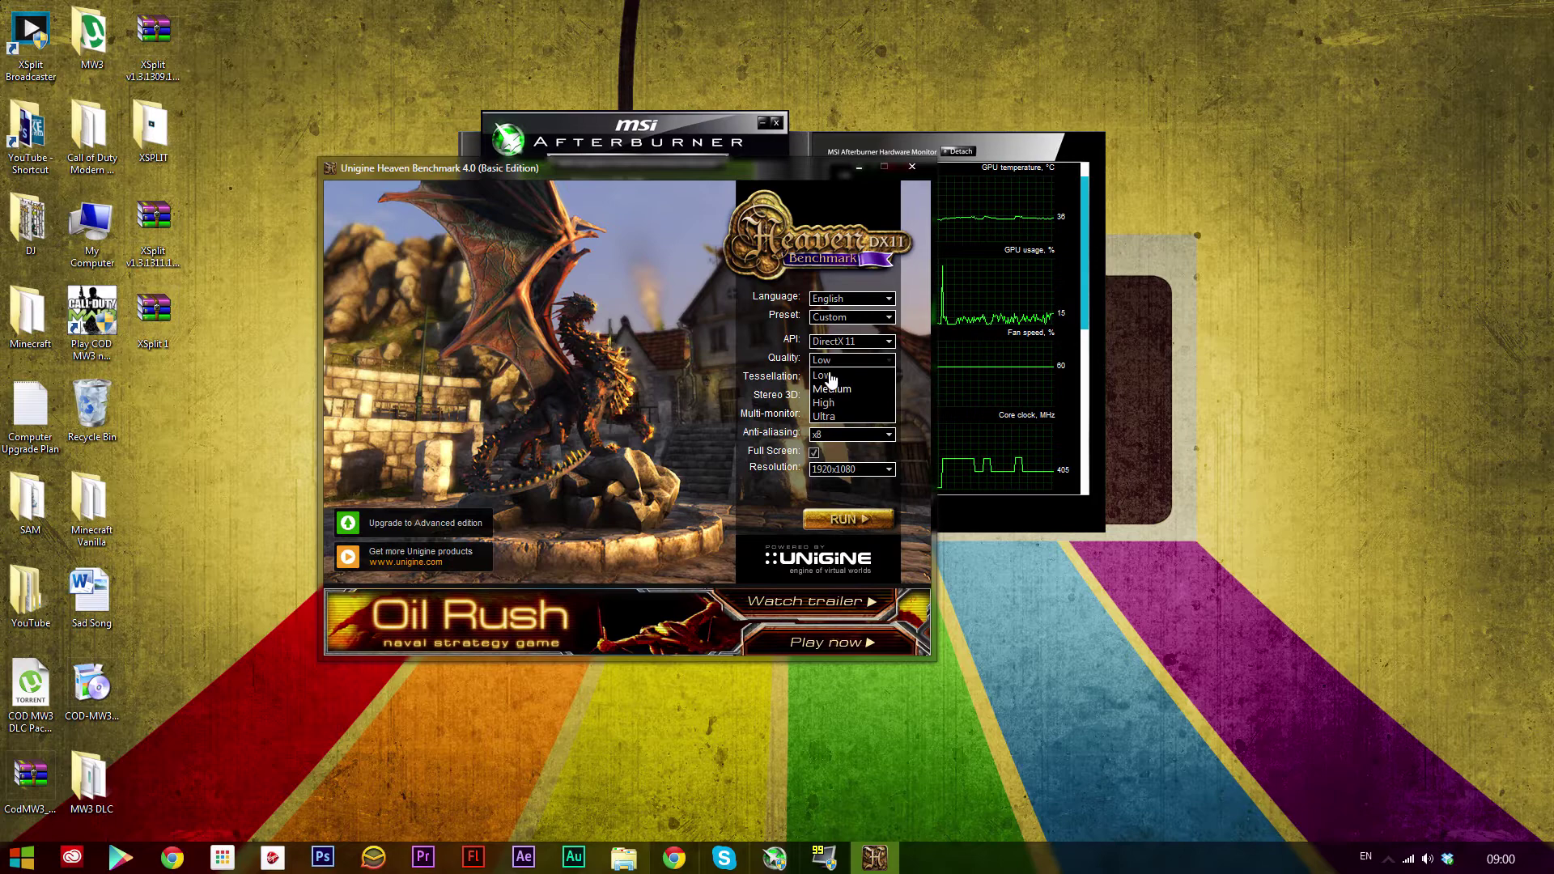
click(827, 375)
click(828, 362)
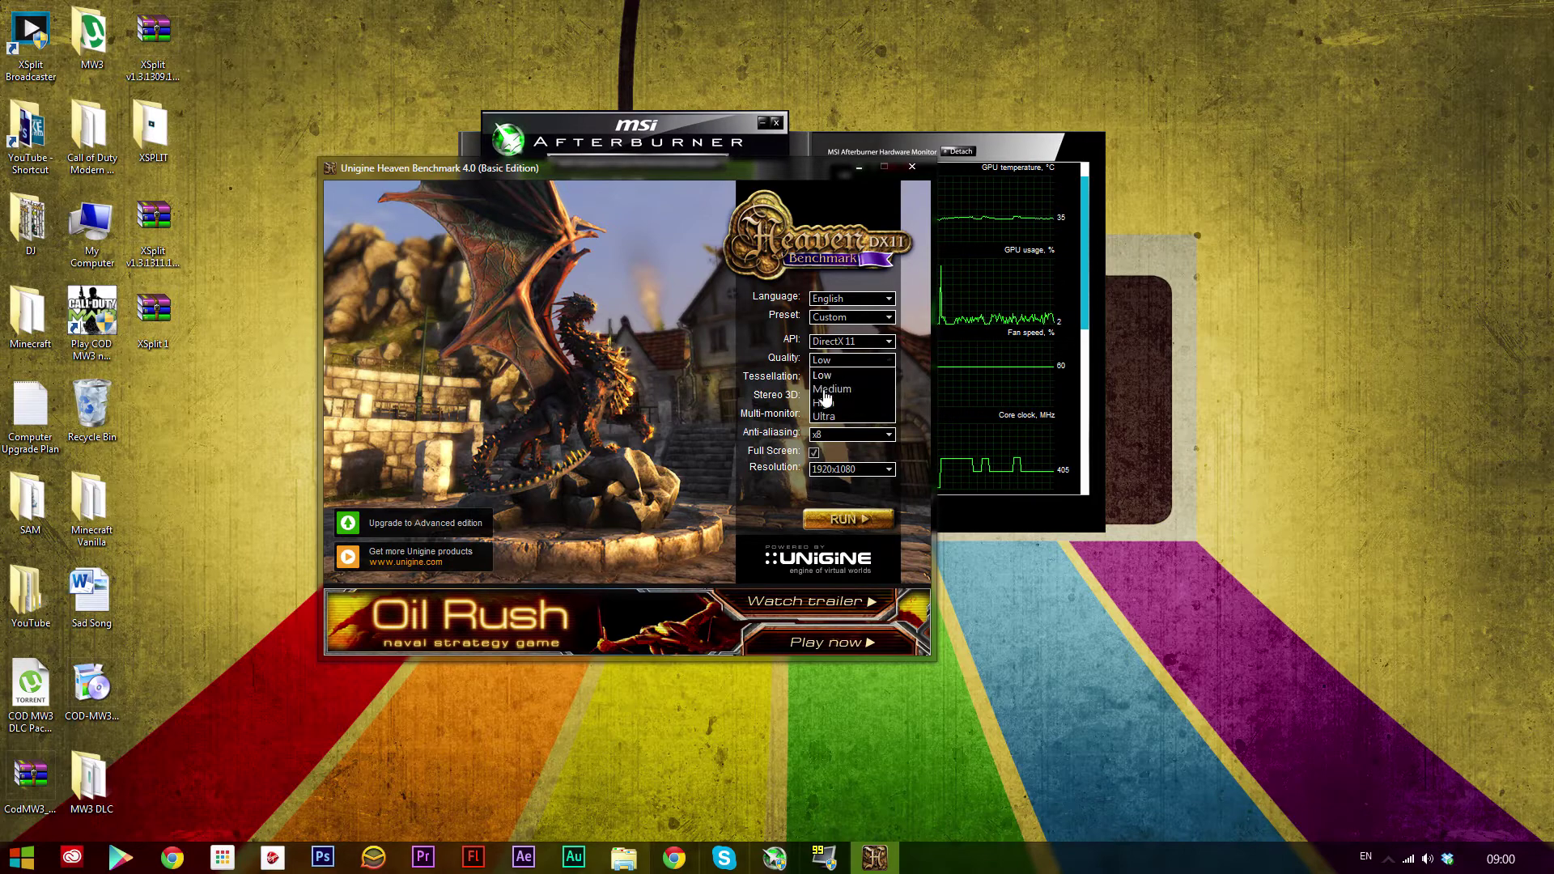
click(829, 371)
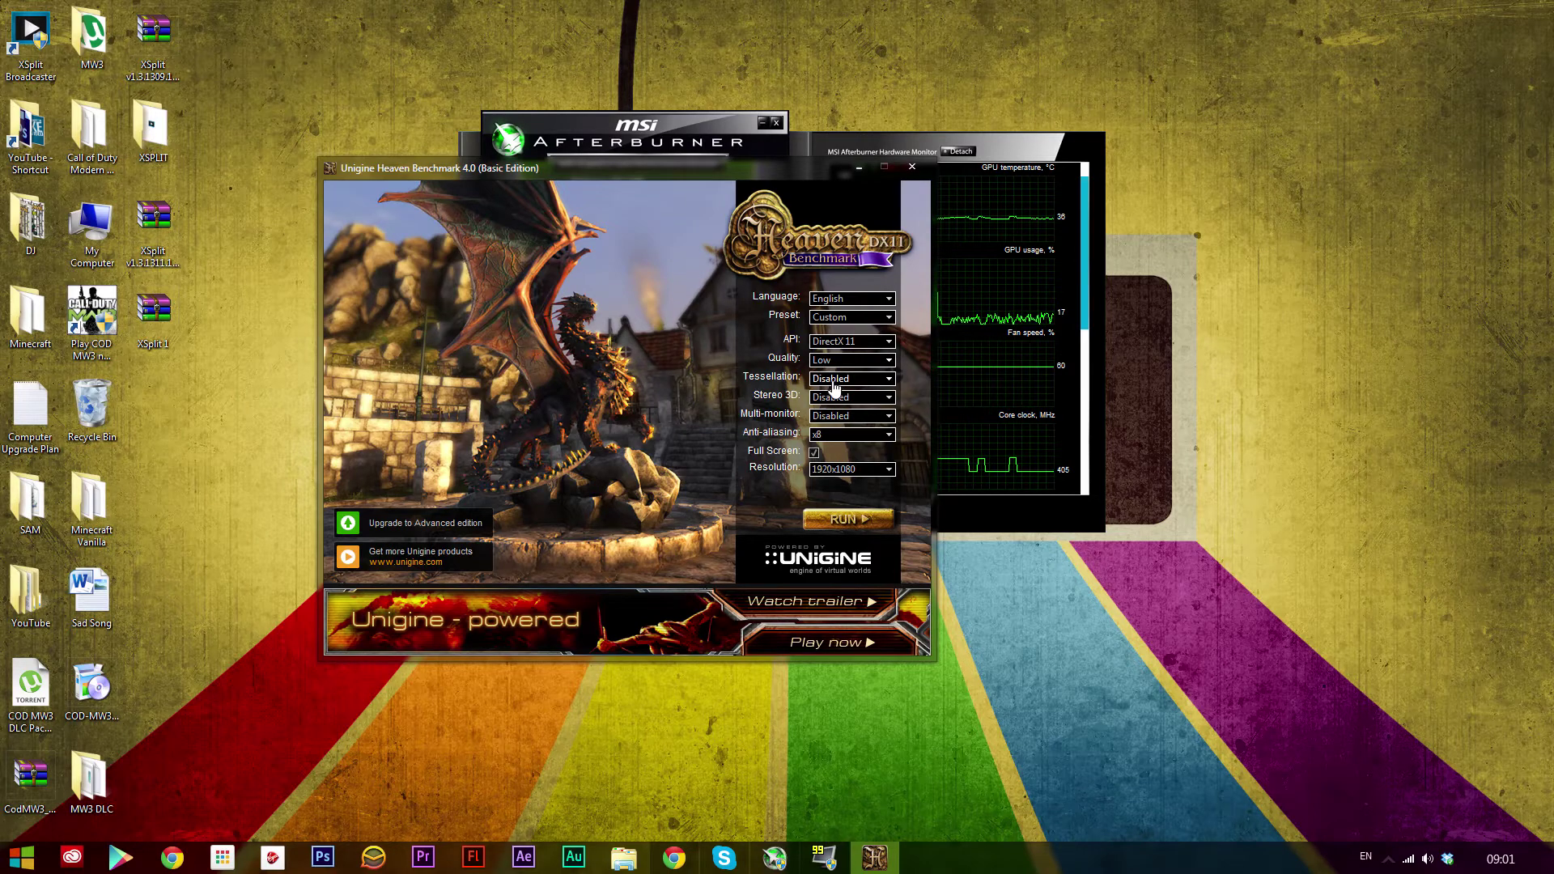
click(833, 381)
click(836, 392)
click(842, 397)
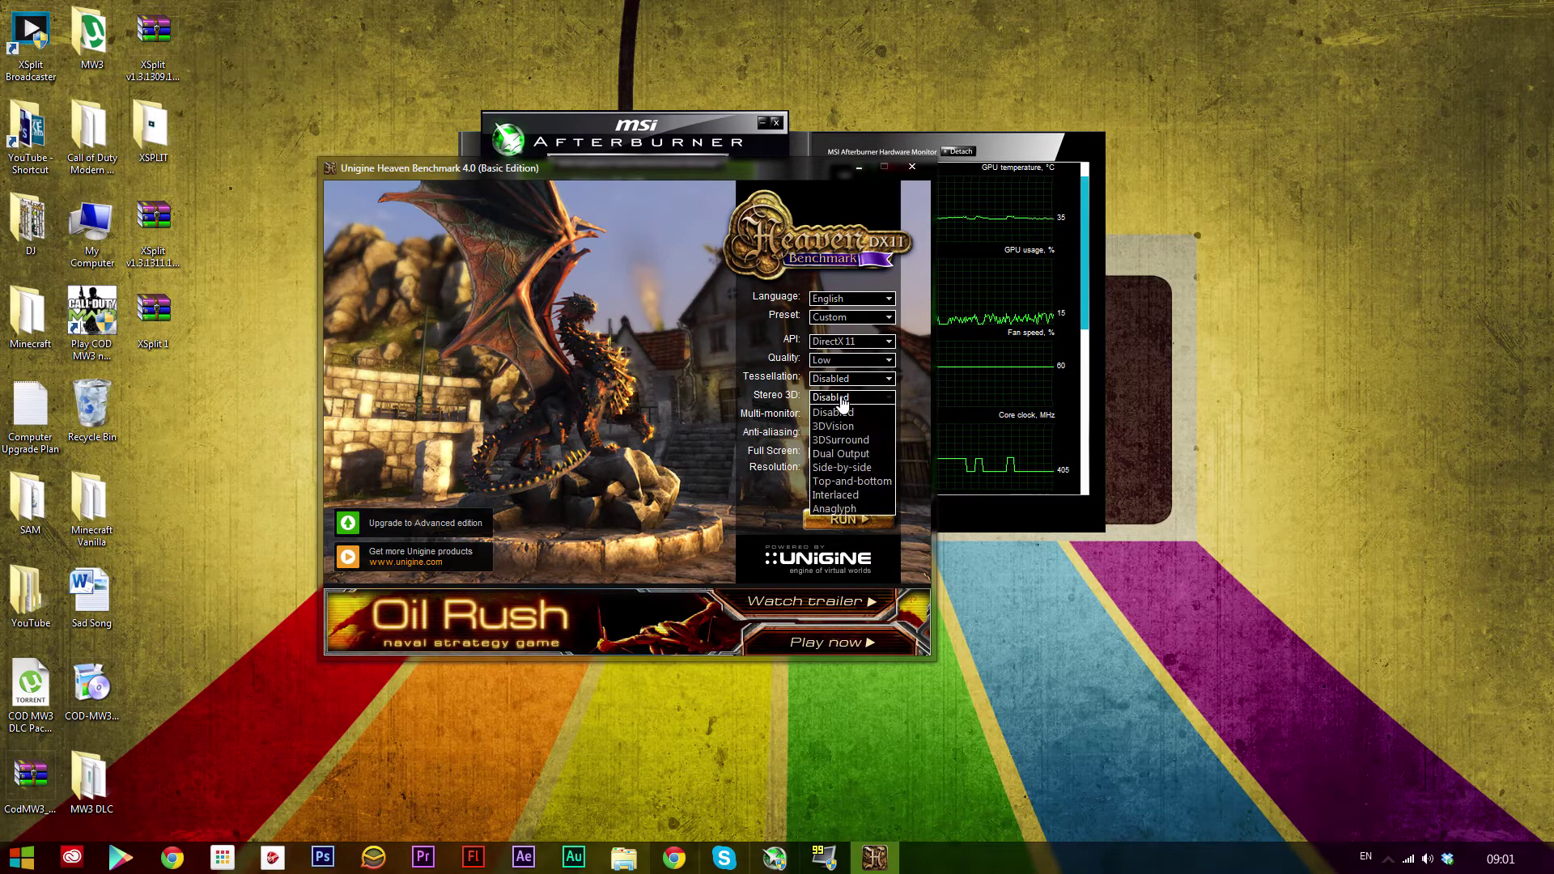
click(840, 412)
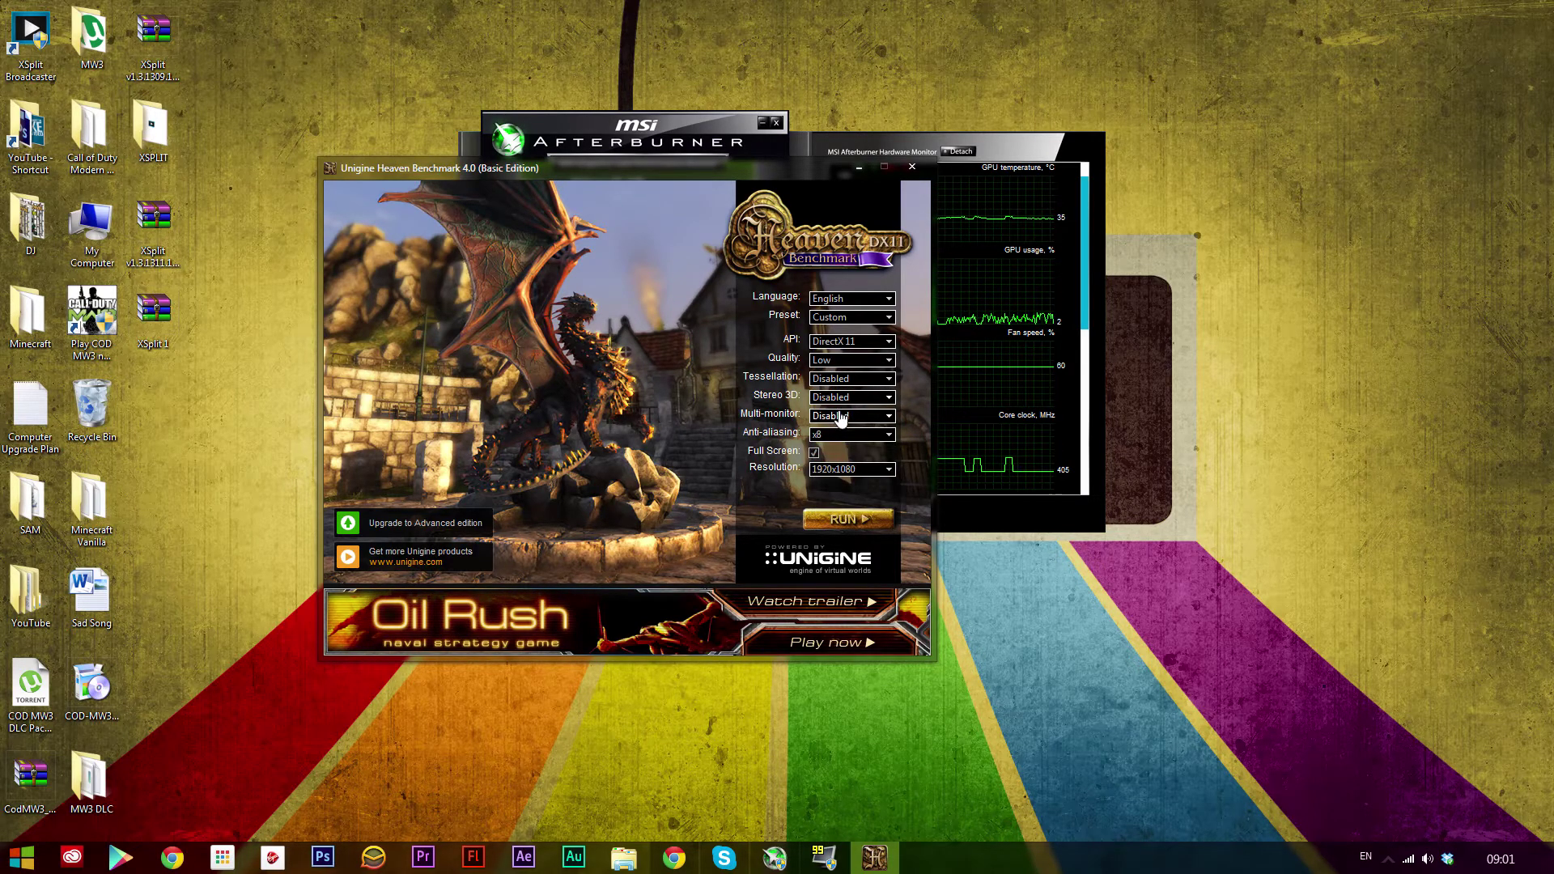
Keep Multi-monitor Disabled, anti-aliasing x8 and 1920x1080 resolution, then bring Afterburner to front.
click(842, 417)
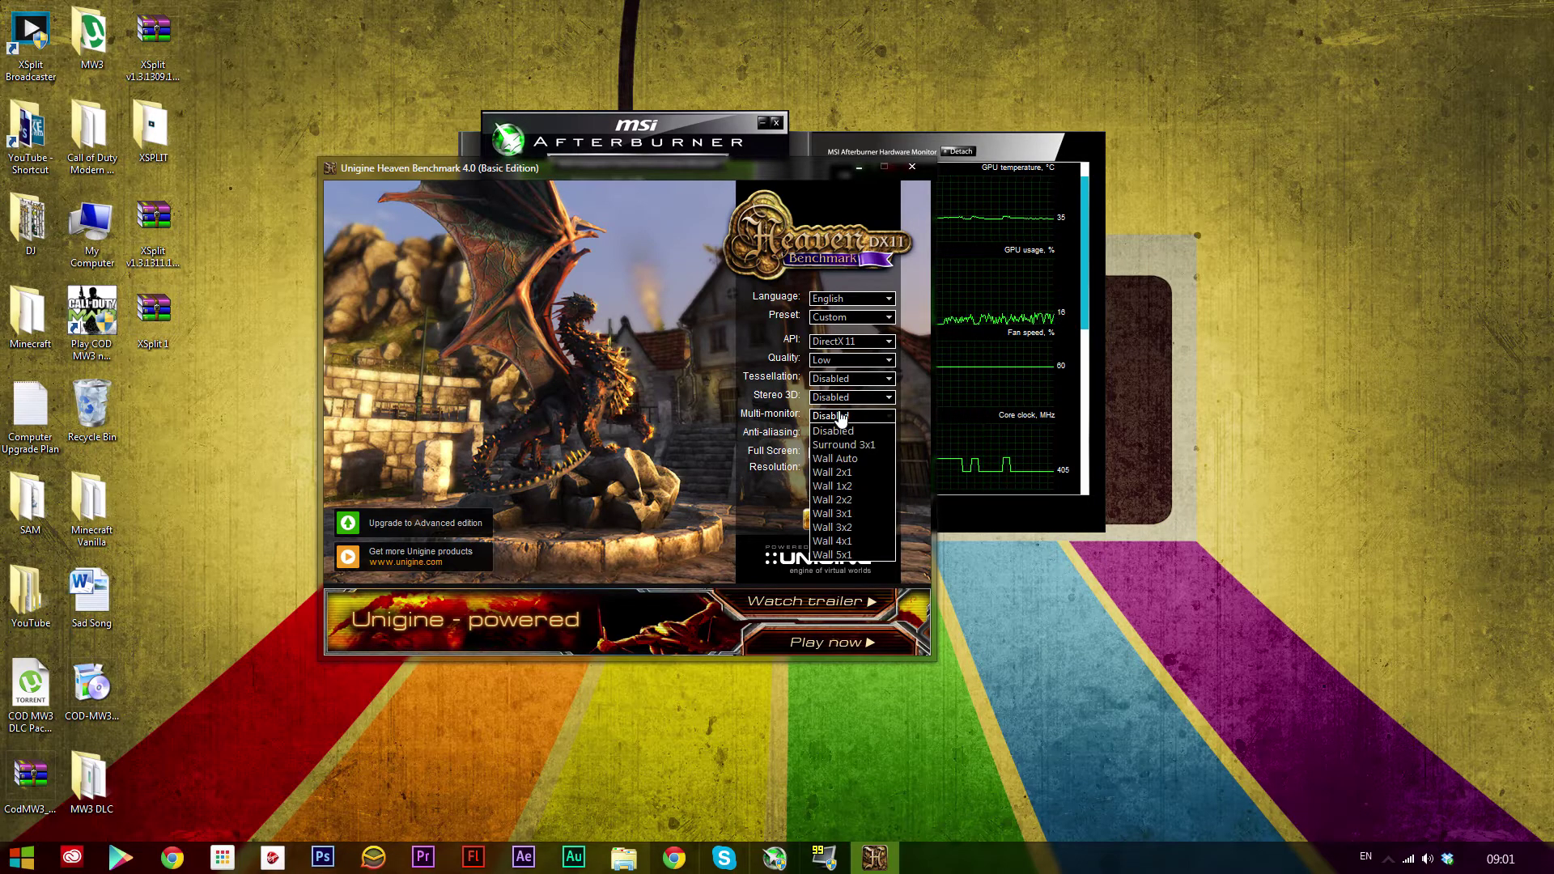
click(842, 417)
click(842, 435)
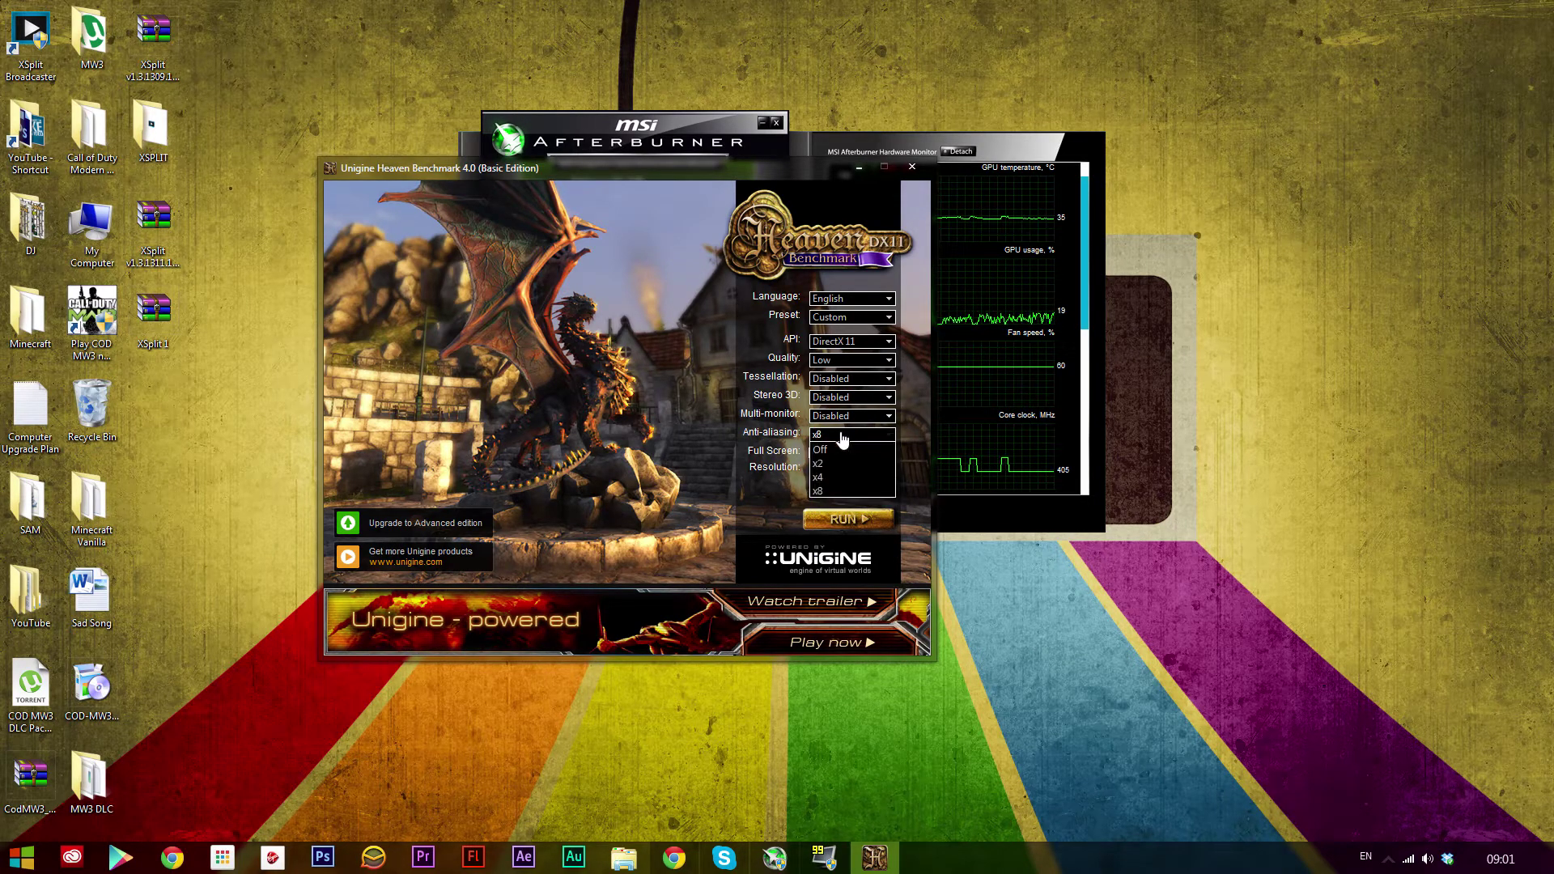
click(836, 439)
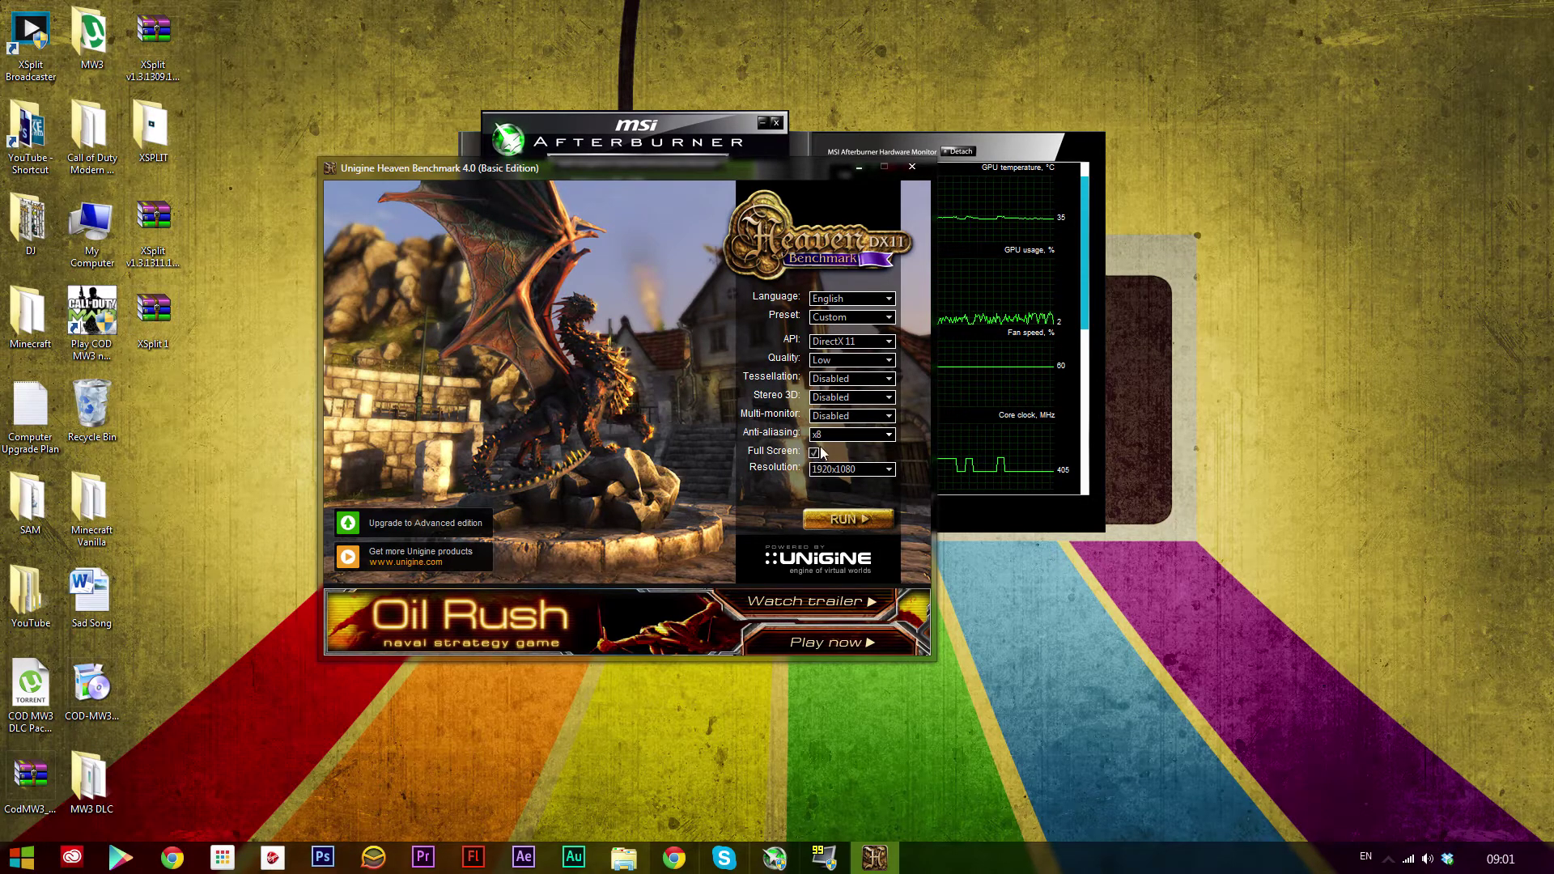
click(838, 473)
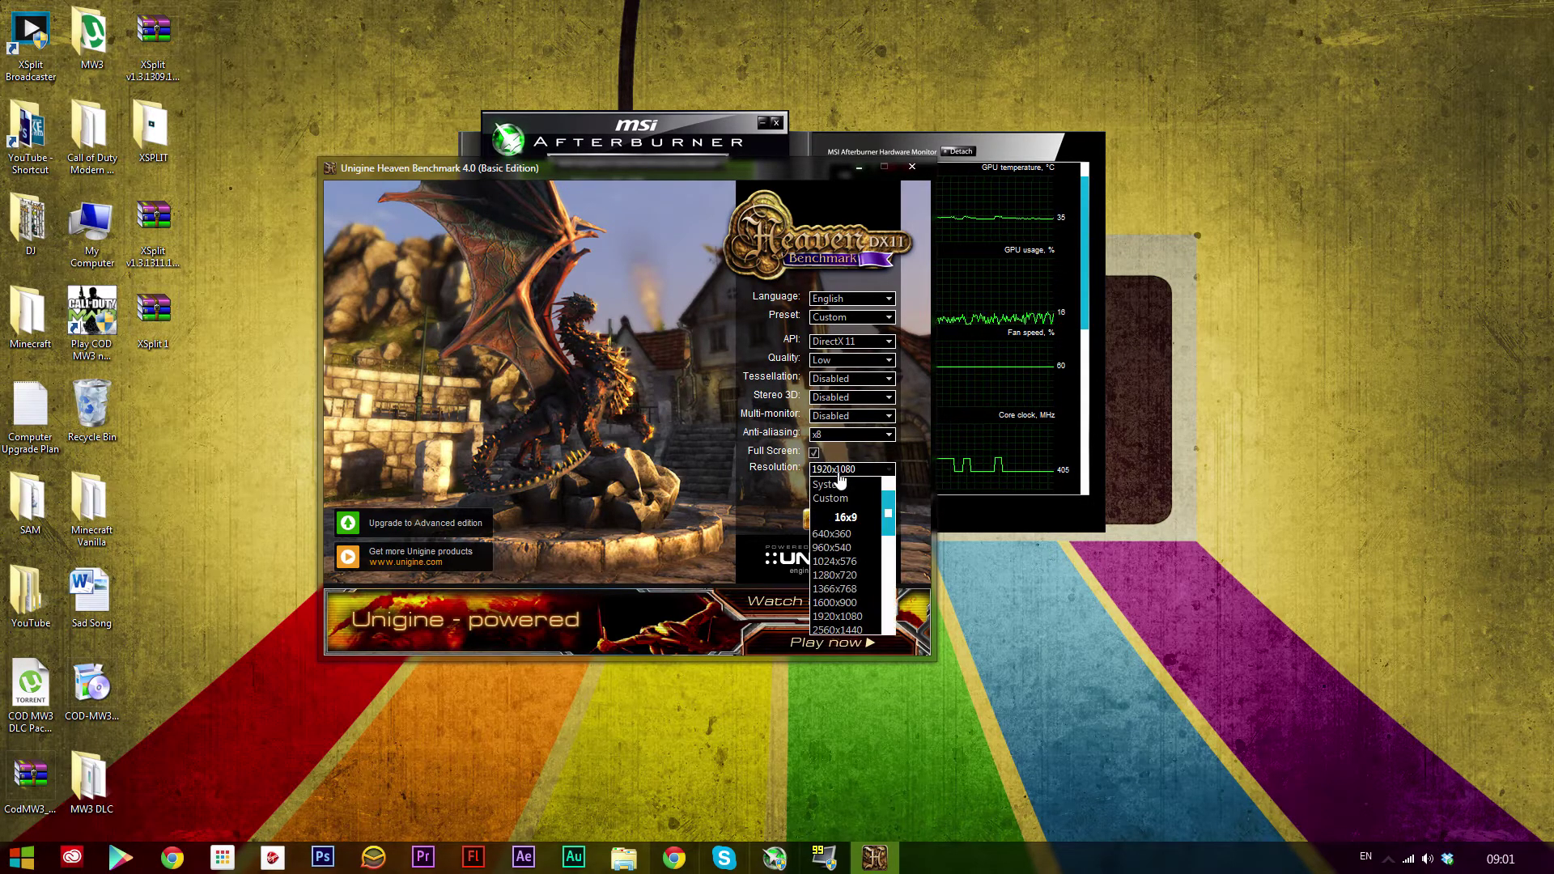
click(831, 473)
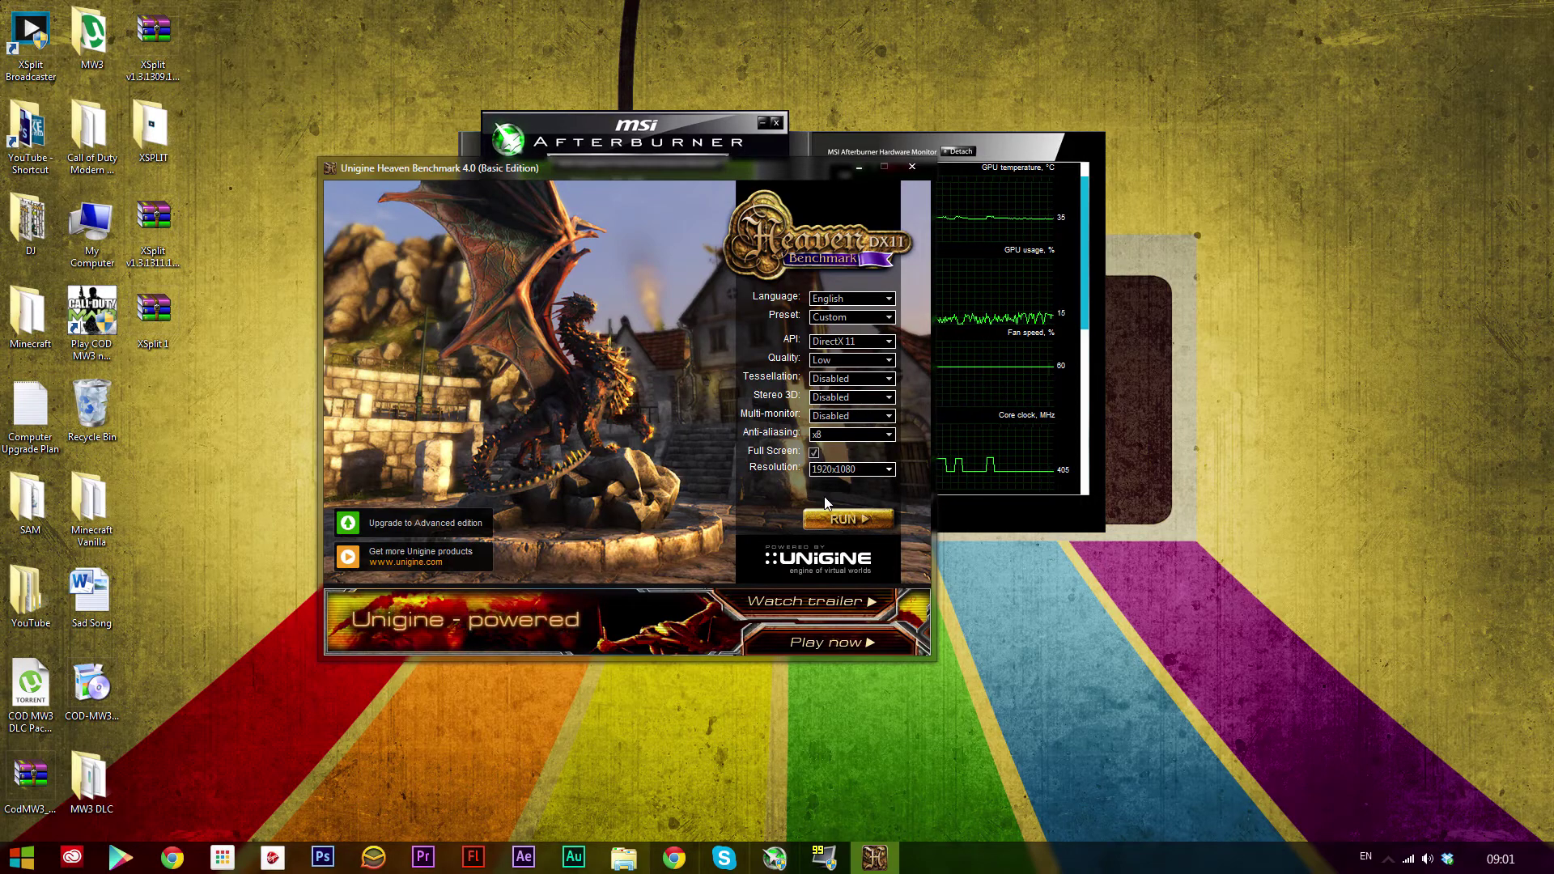
click(700, 136)
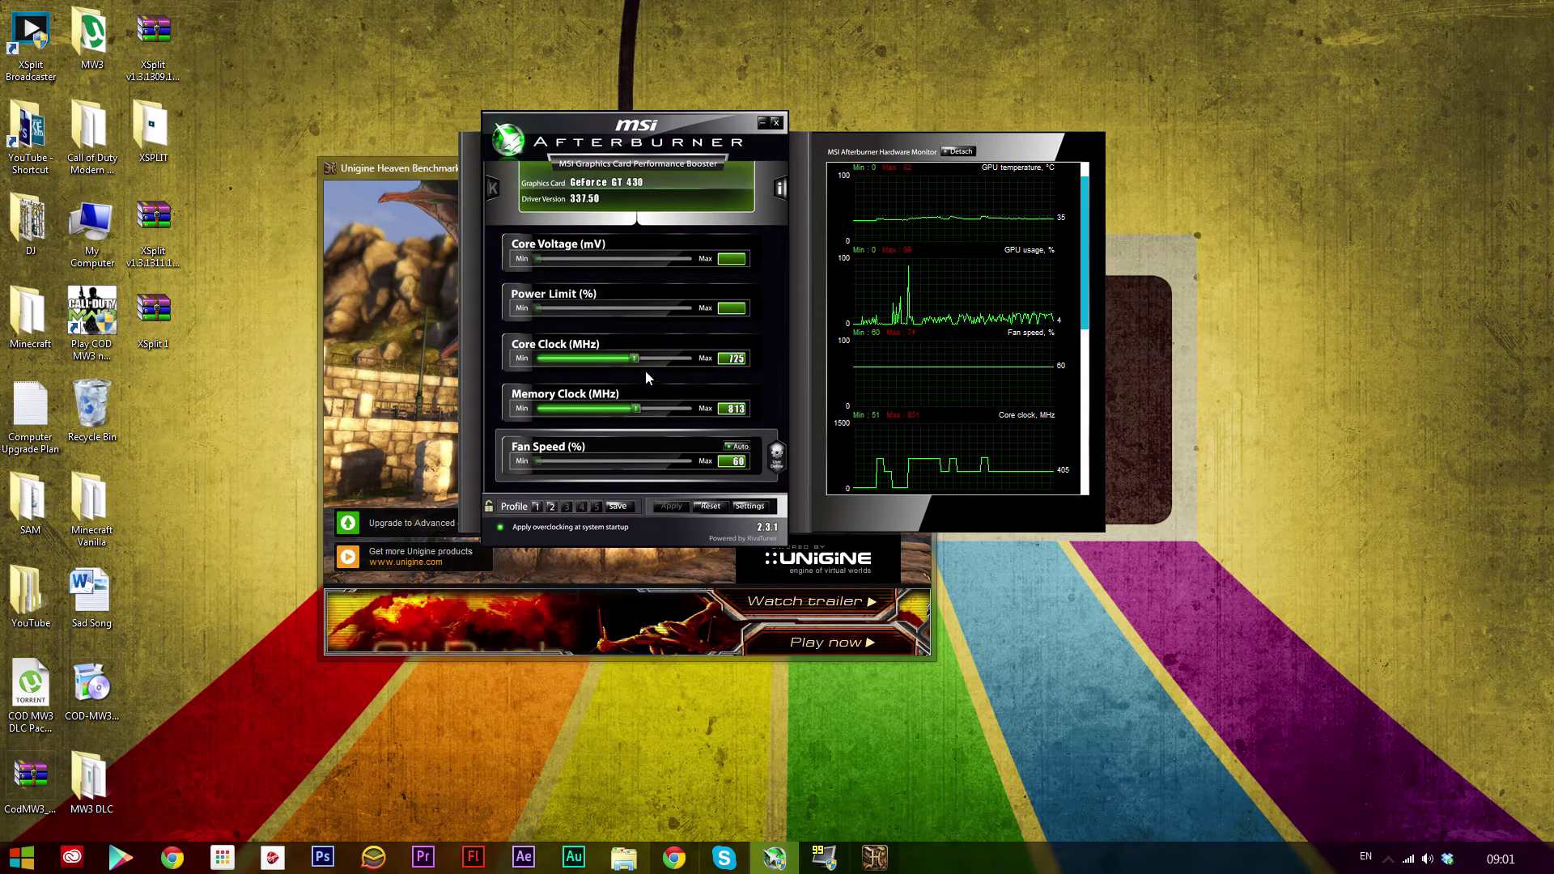
Raise the core clock to 804 MHz and memory to 900 MHz, then shift the window right.
drag(636, 358, 662, 359)
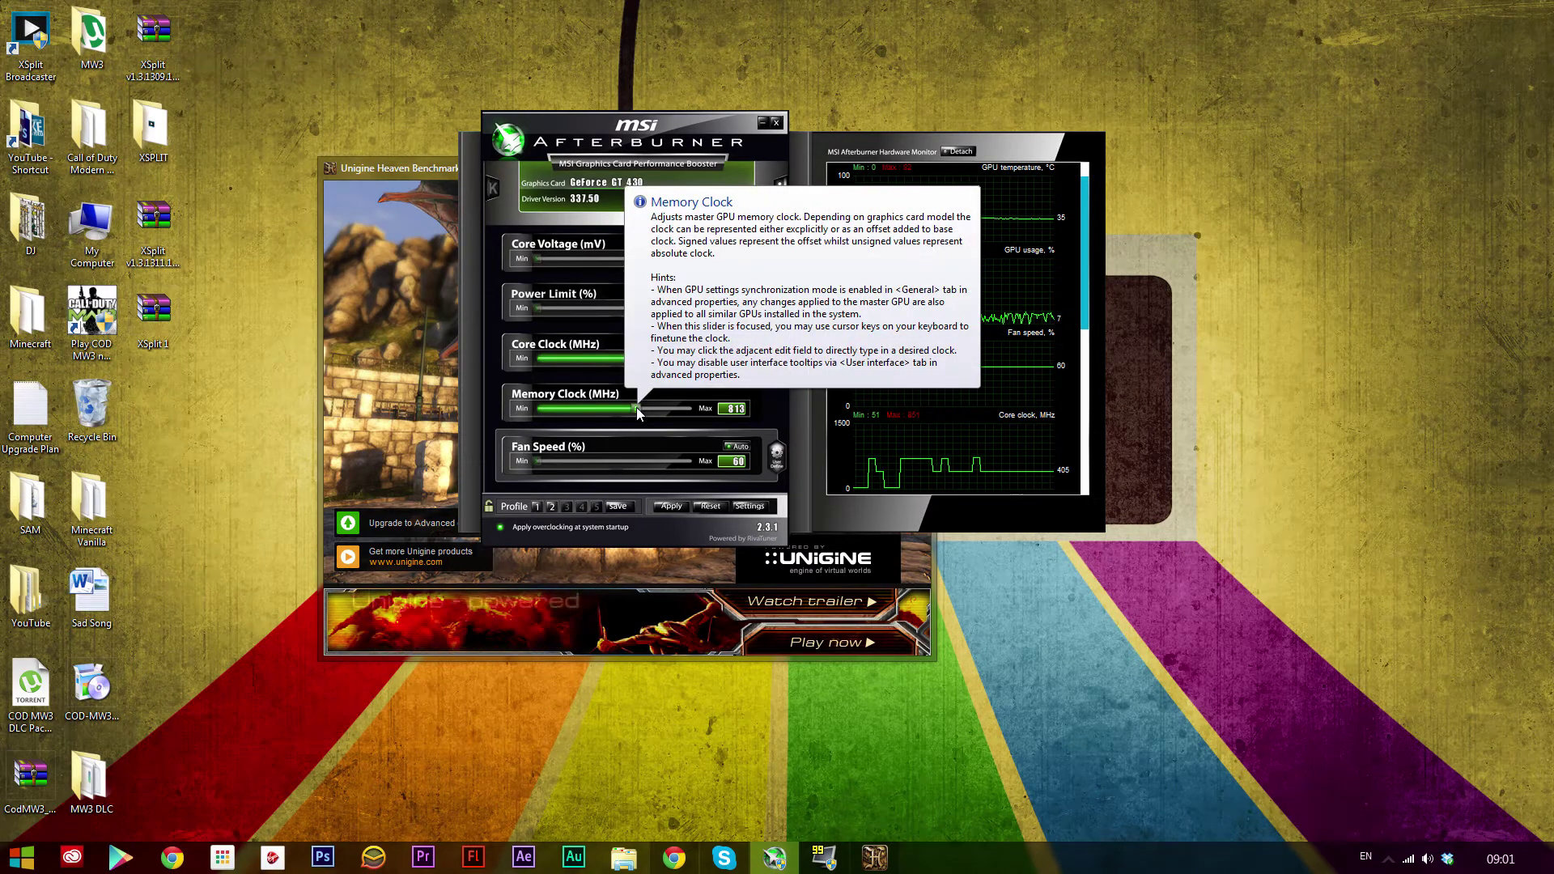
drag(637, 407, 658, 410)
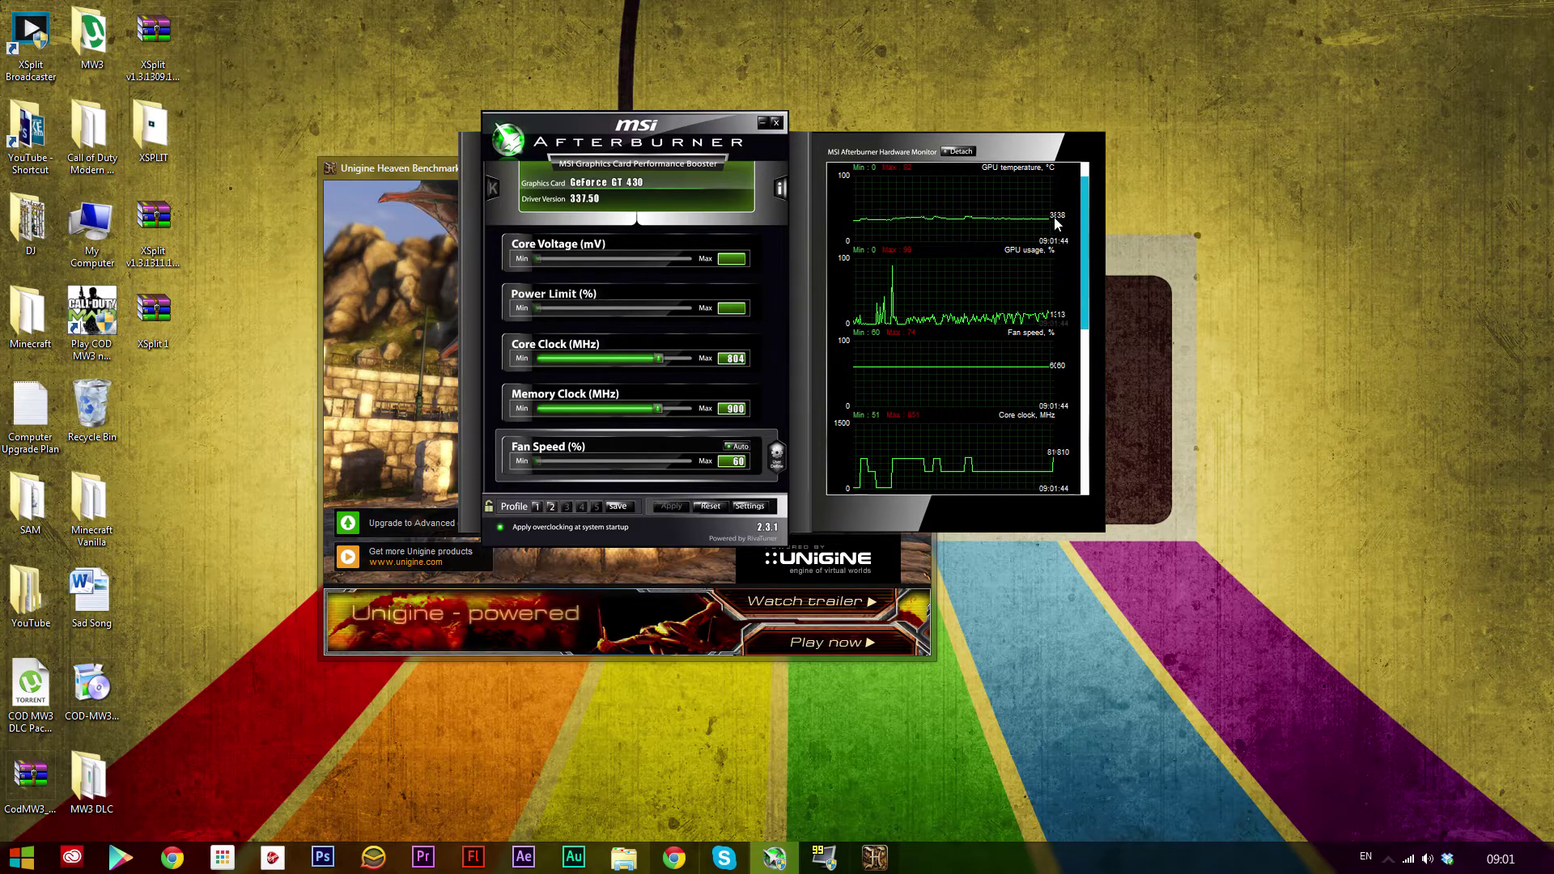
mouse_move(1049, 225)
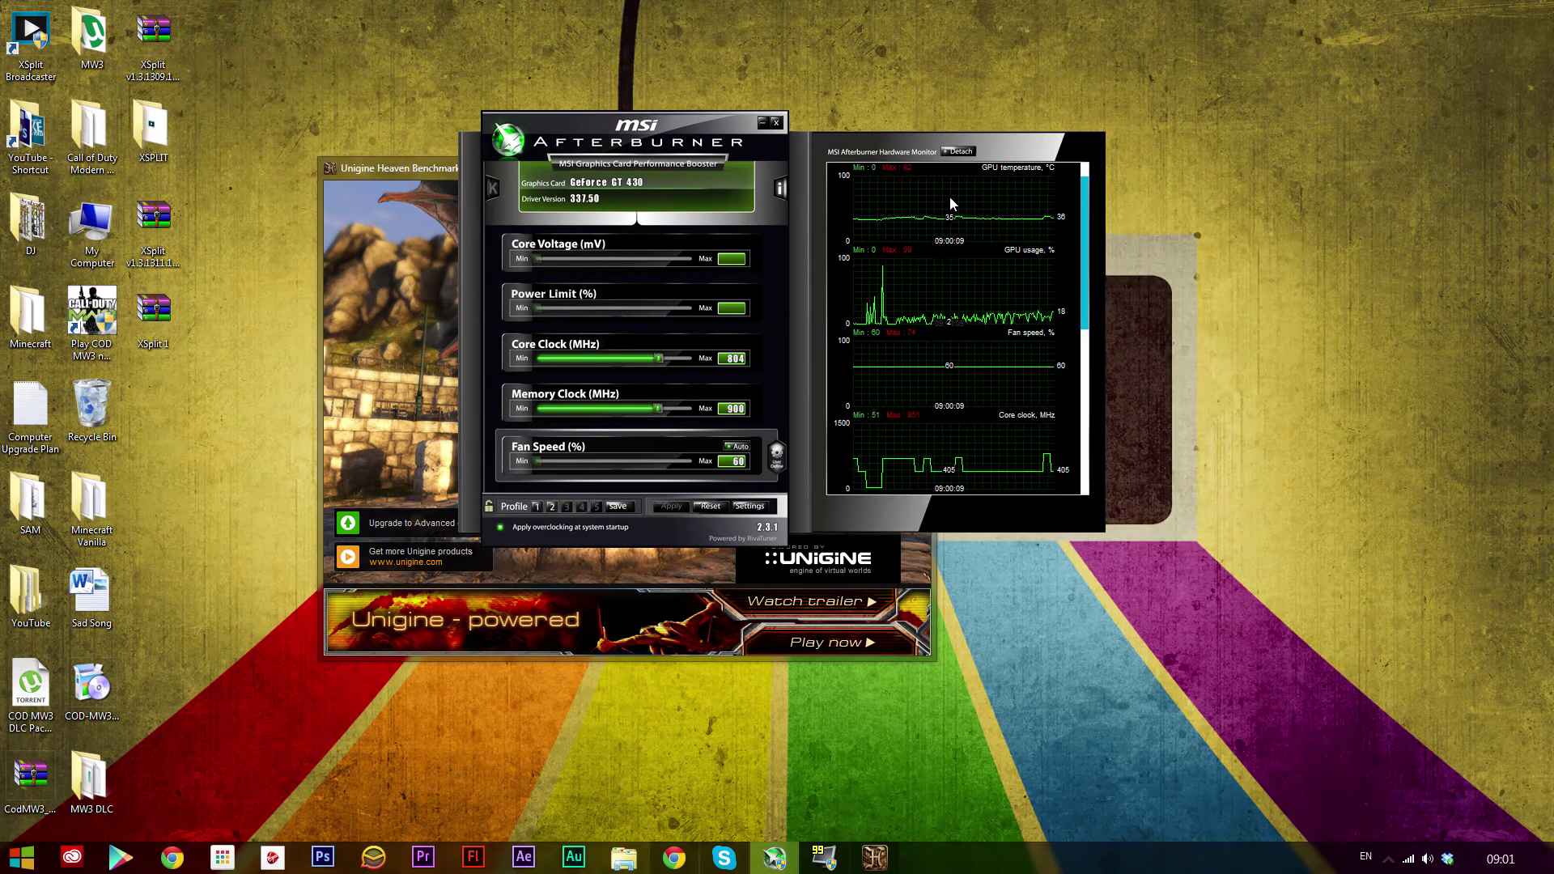
drag(596, 121, 766, 103)
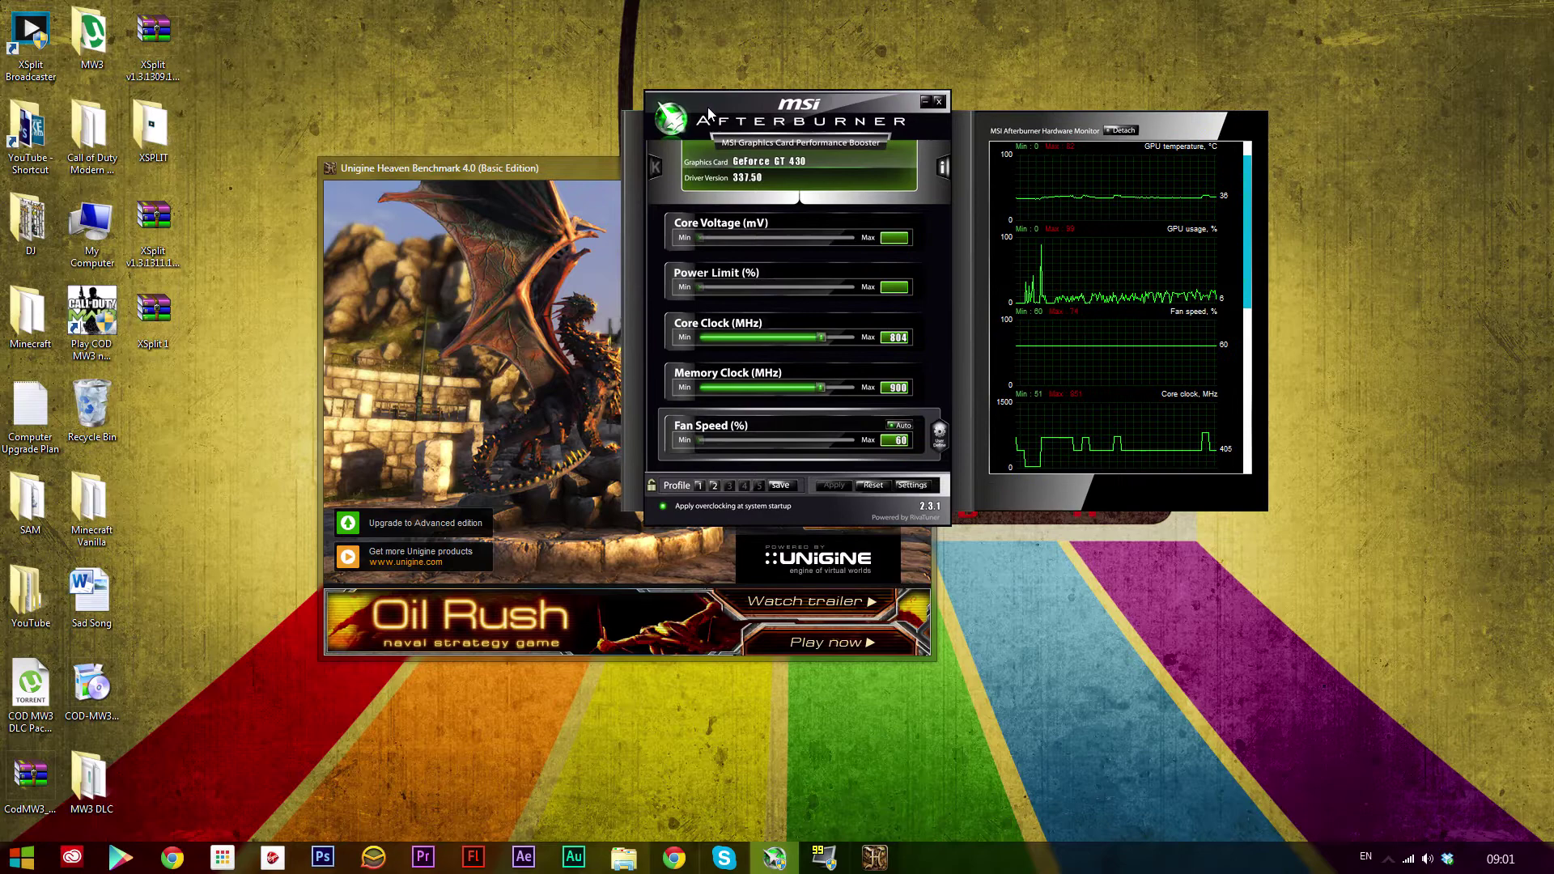
Move the Heaven window up-left and nudge Afterburner slightly right in front of it.
click(576, 164)
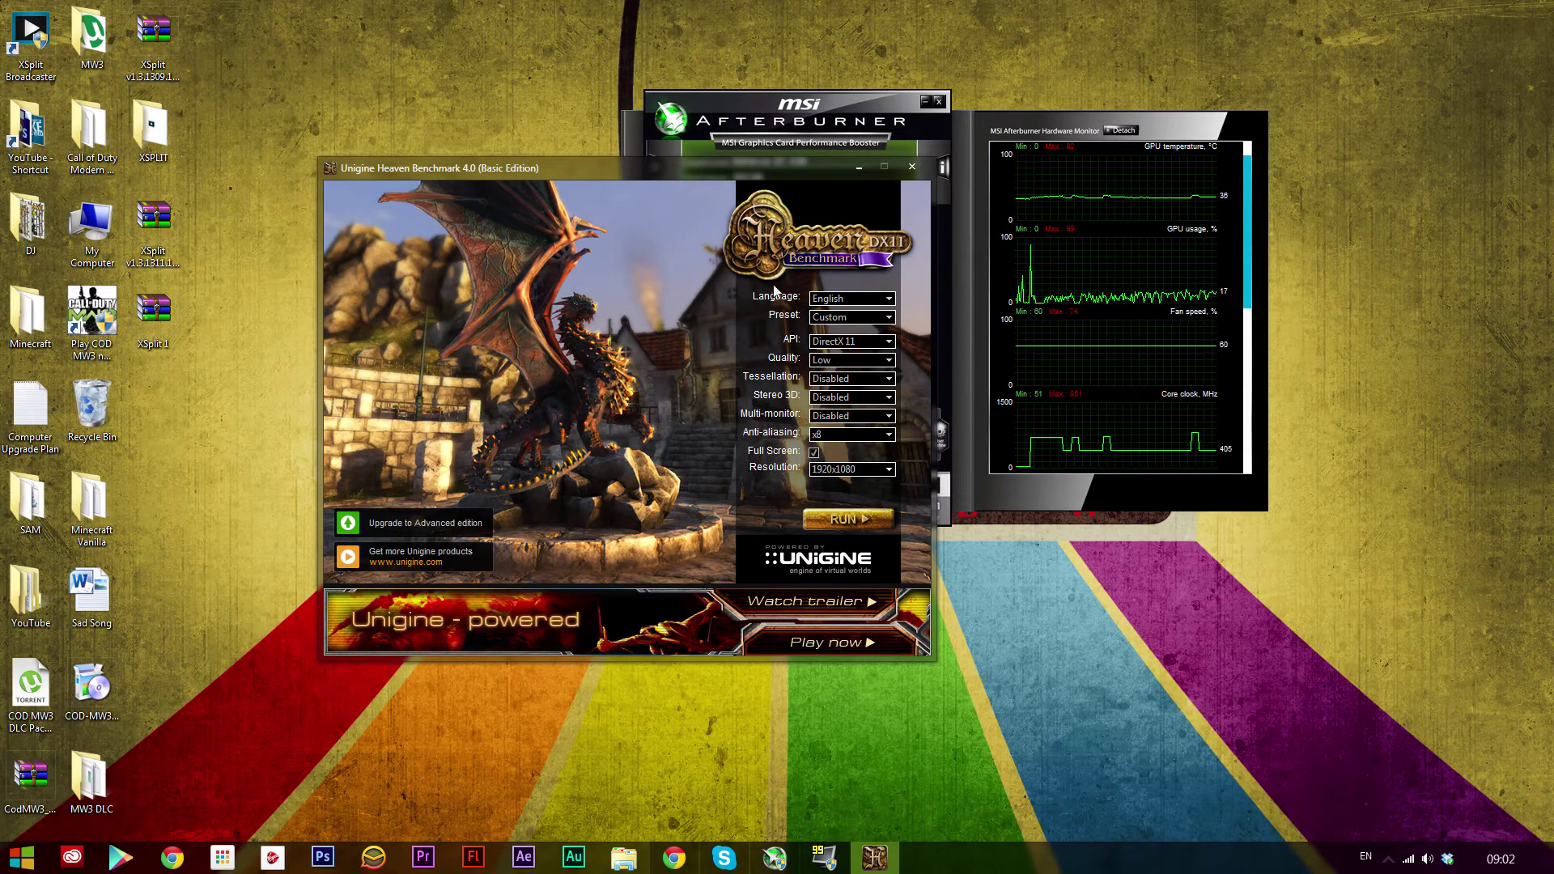
drag(770, 170, 601, 124)
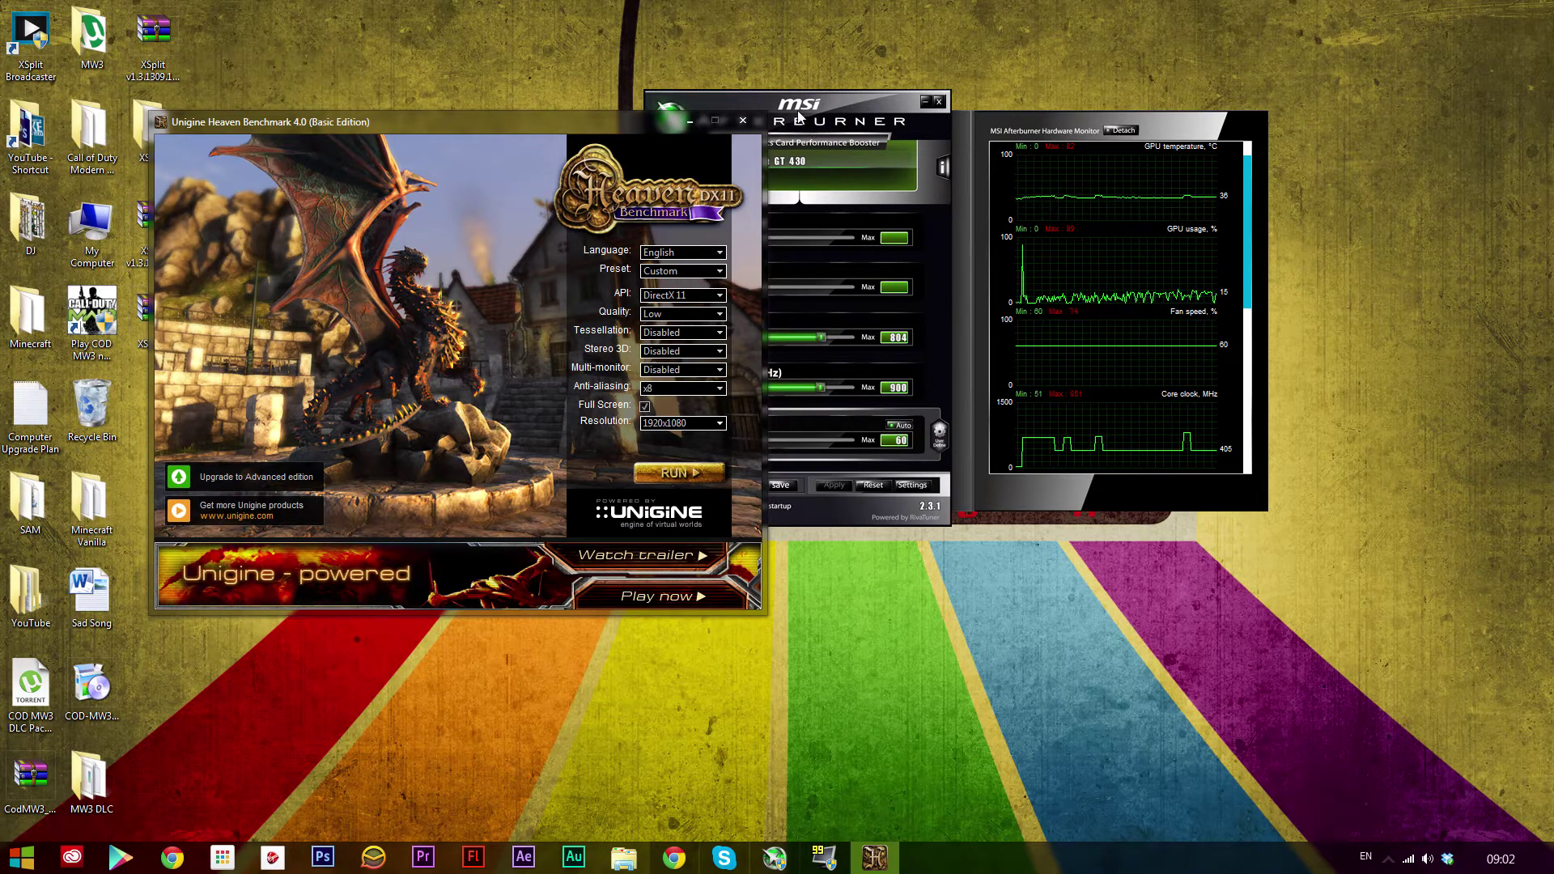
drag(807, 118, 858, 121)
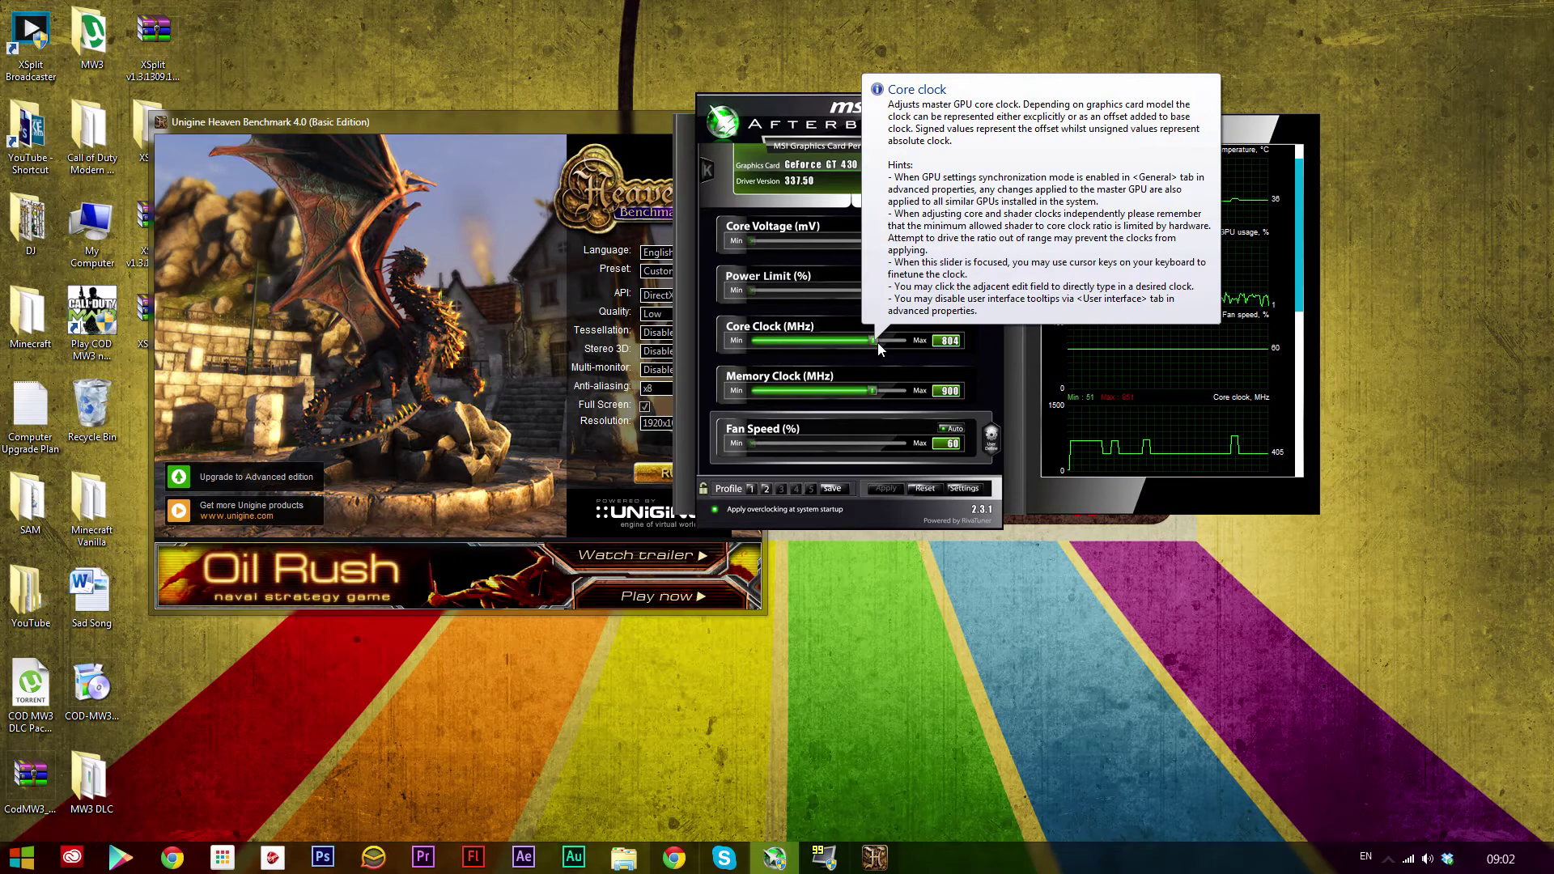
Raise the core clock to 857 MHz and reposition Afterburner right and Heaven up-left.
mouse_move(876, 342)
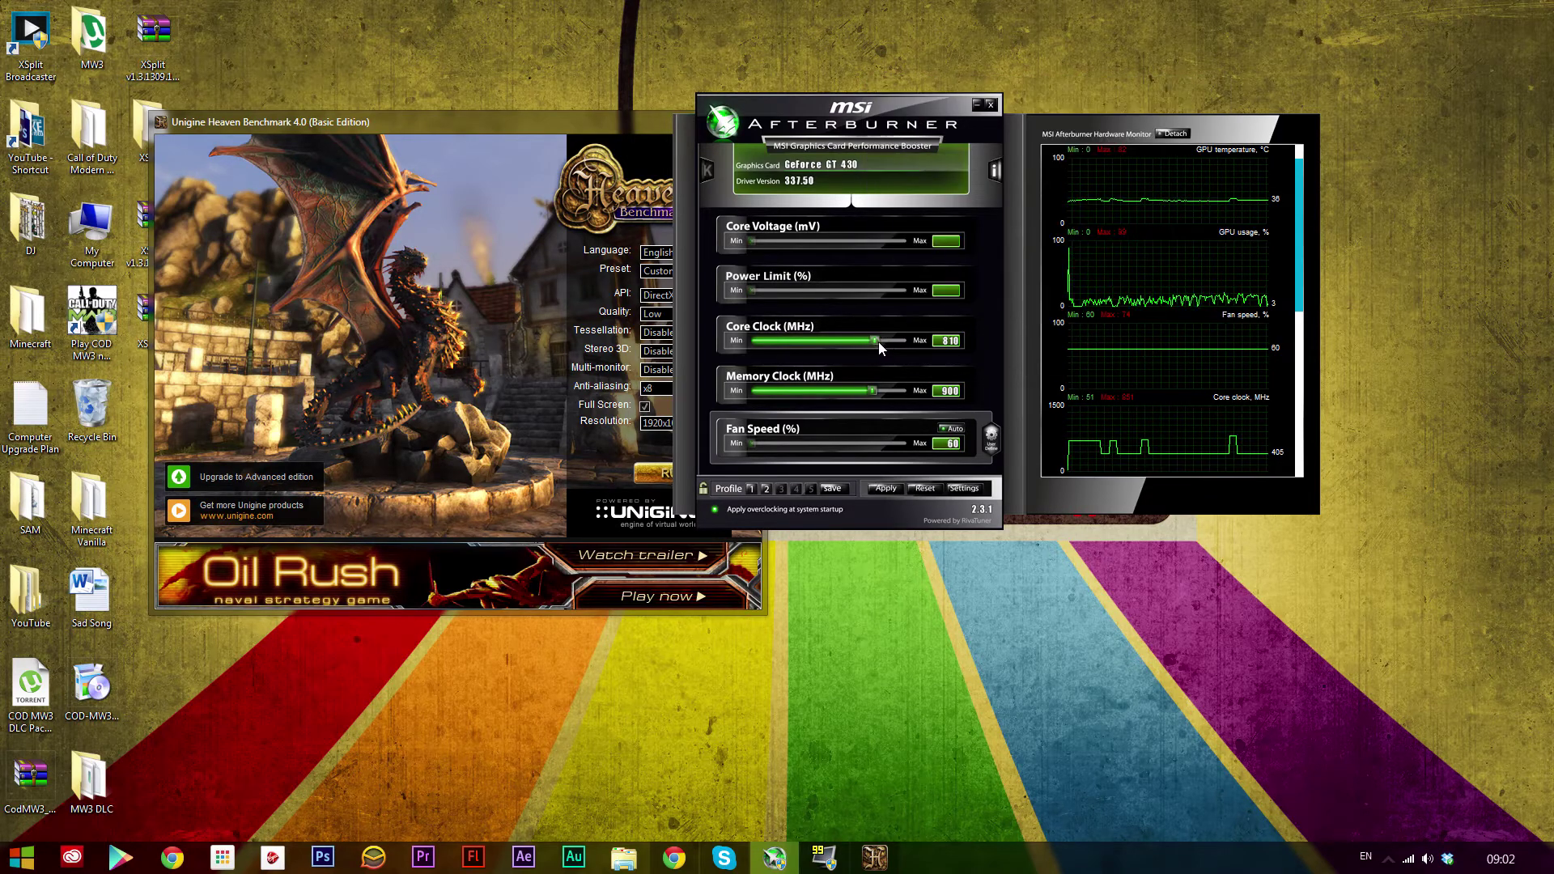
drag(878, 341, 890, 342)
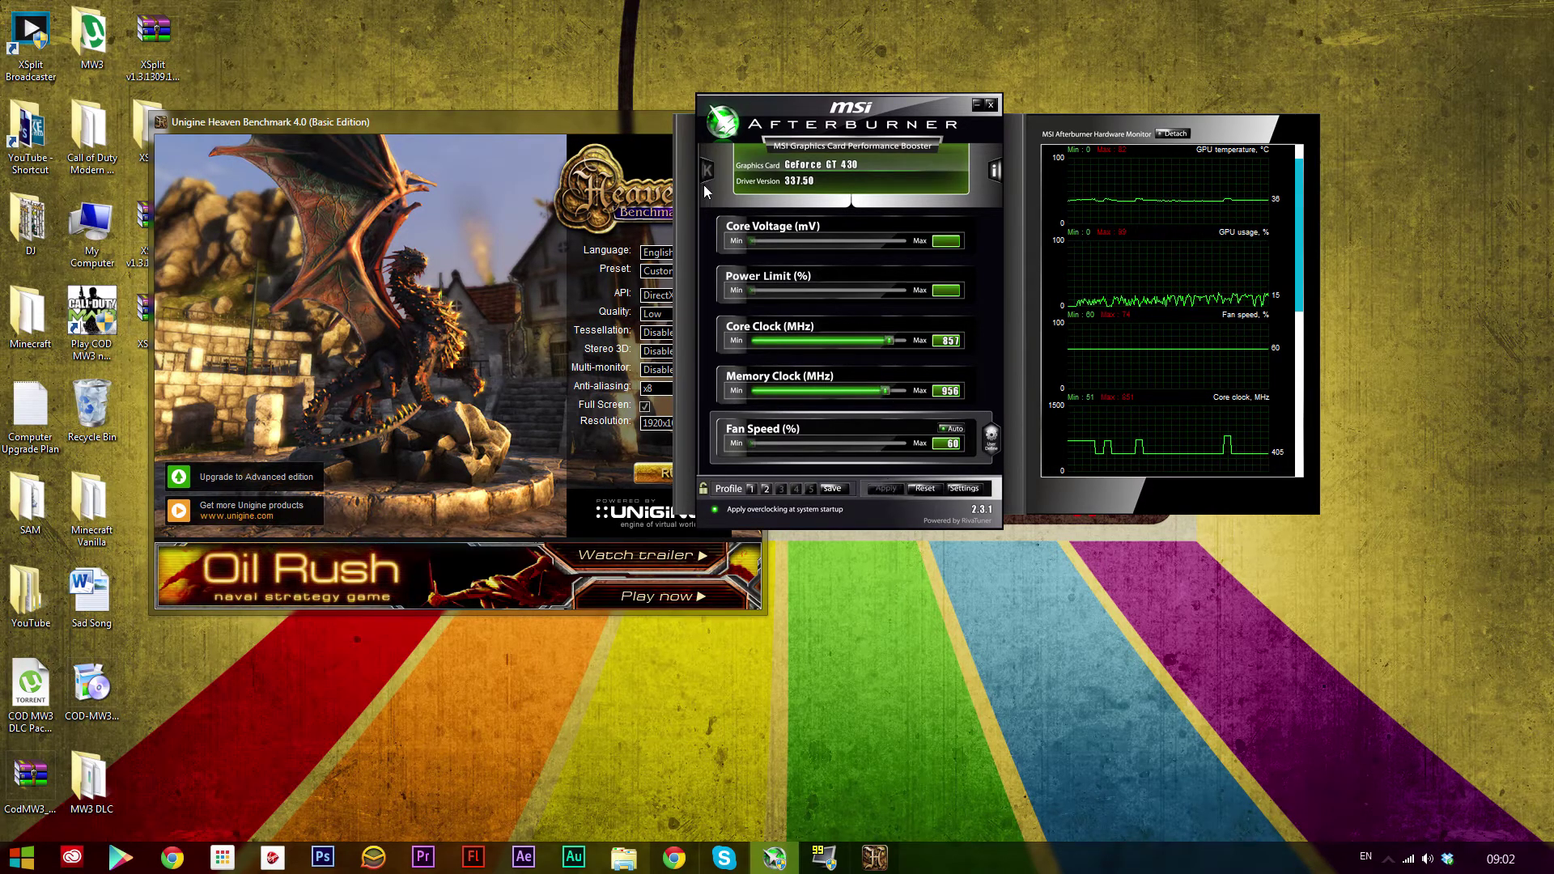
click(536, 120)
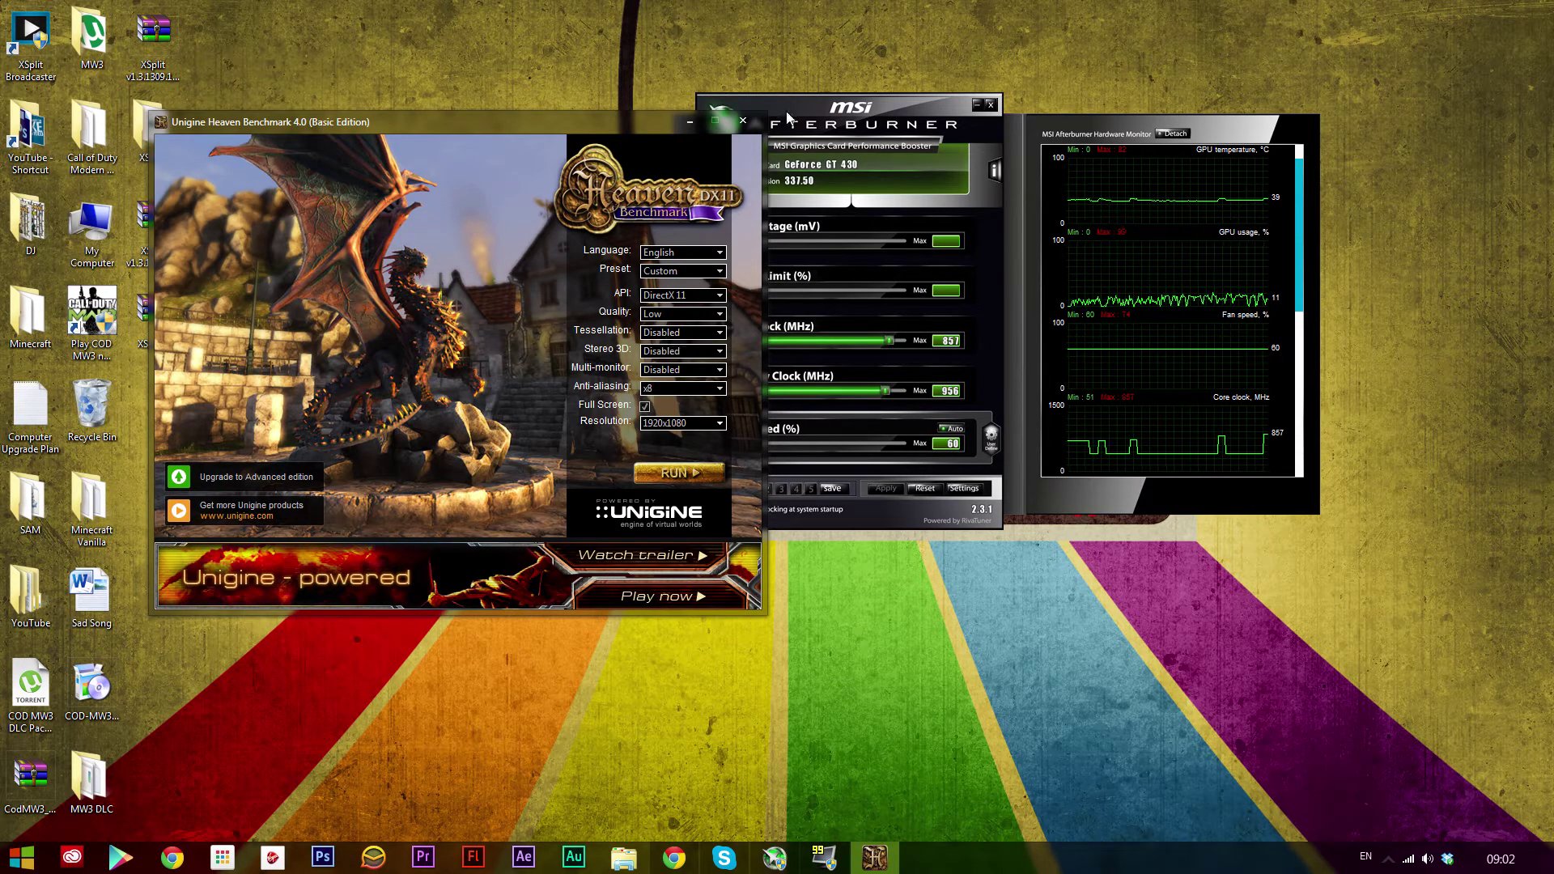
drag(893, 268, 925, 276)
drag(457, 128, 389, 110)
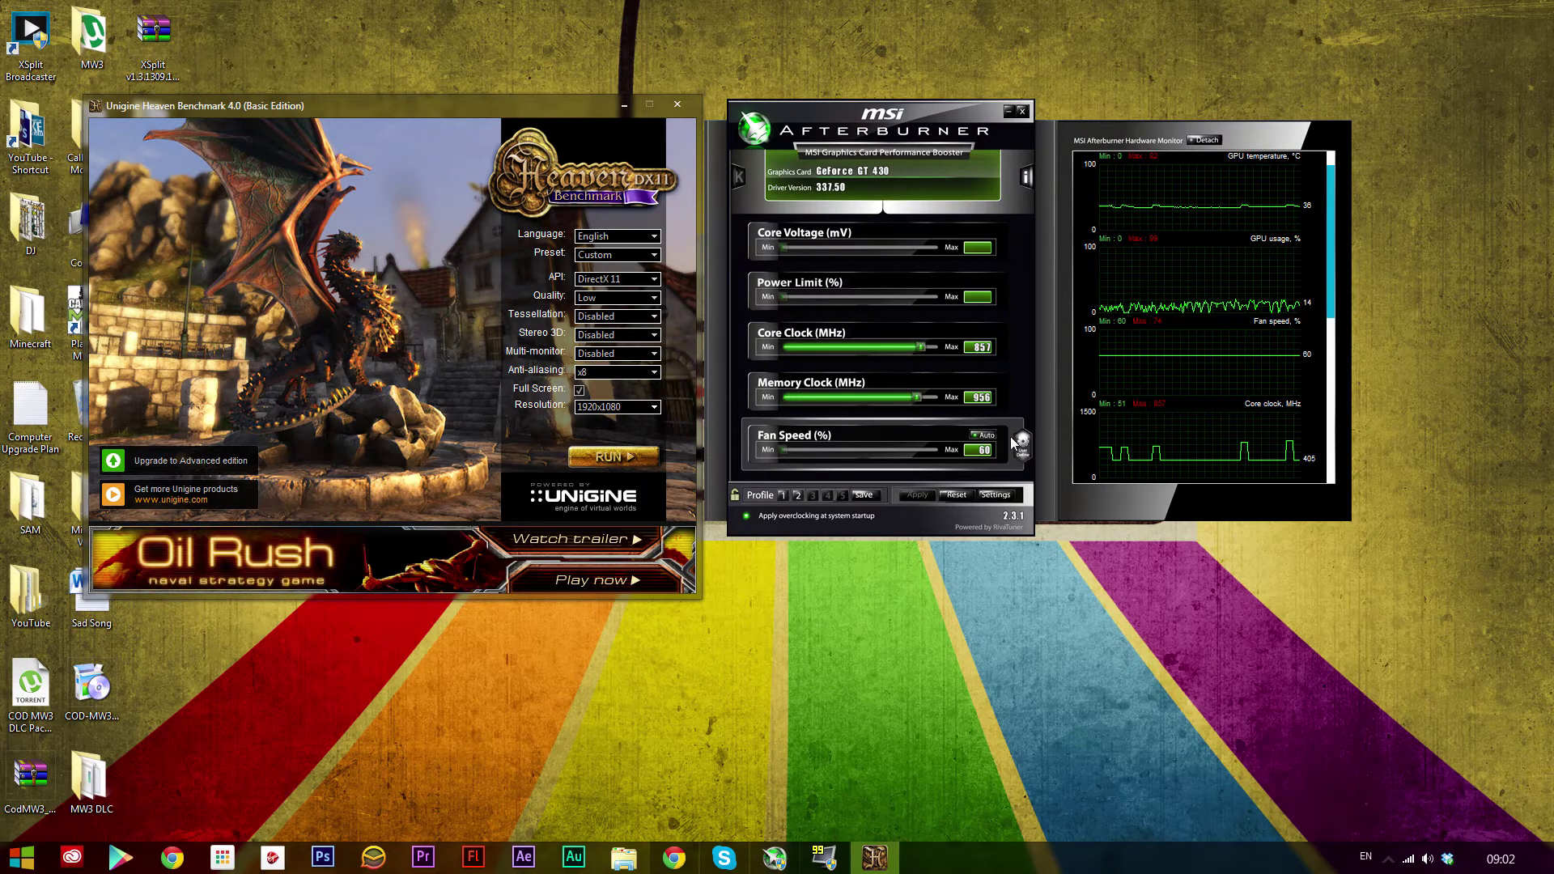
Enable user-defined software automatic fan control, with the curve reaching 100% at 80 °C.
click(996, 495)
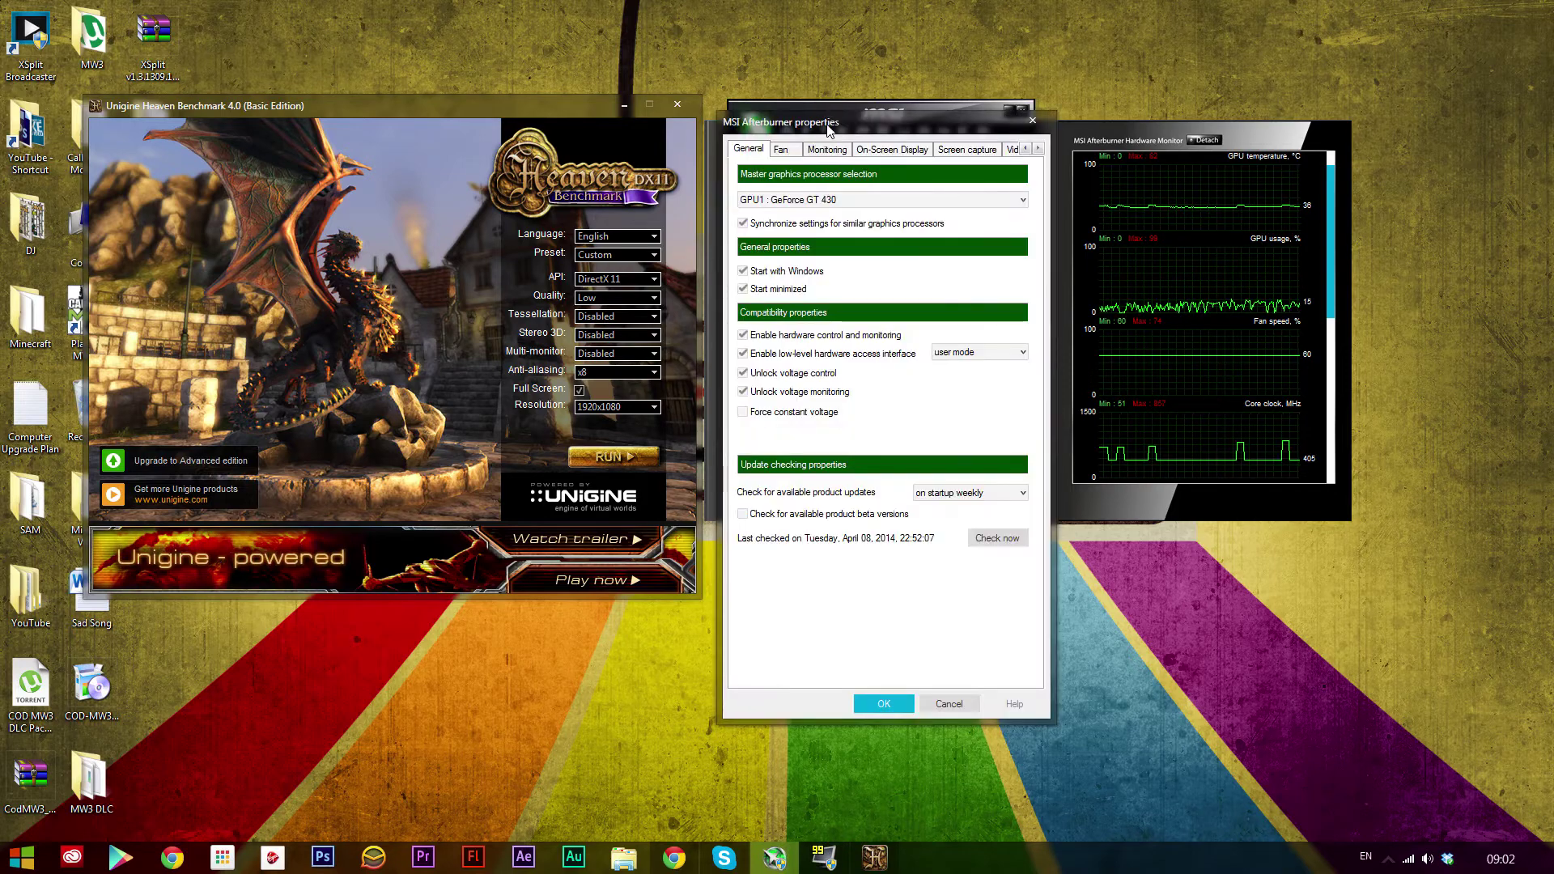
drag(829, 129, 856, 98)
click(727, 123)
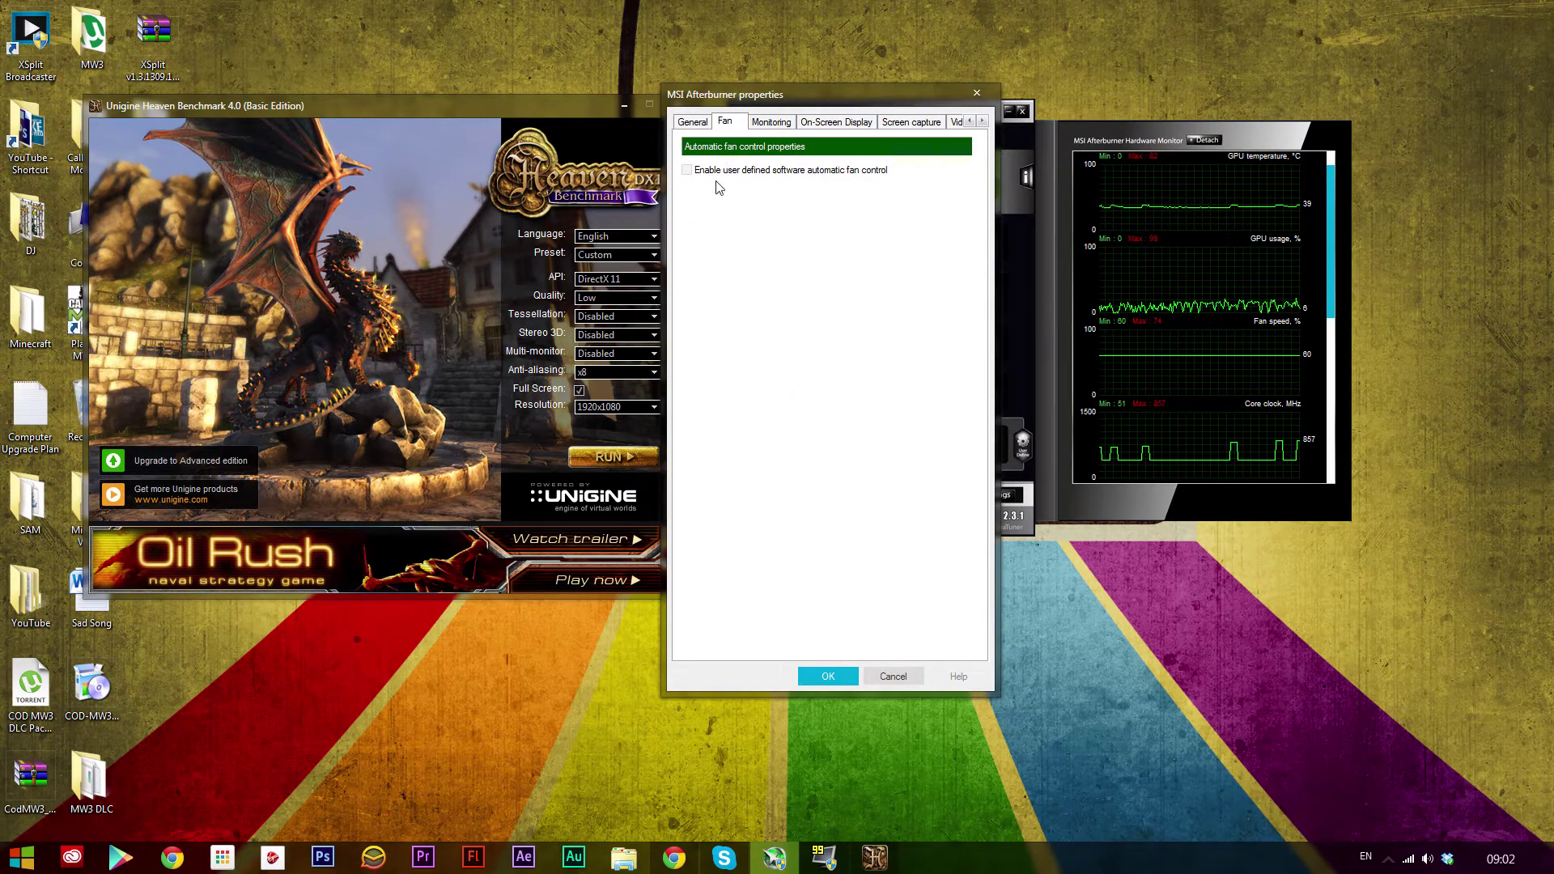
click(687, 171)
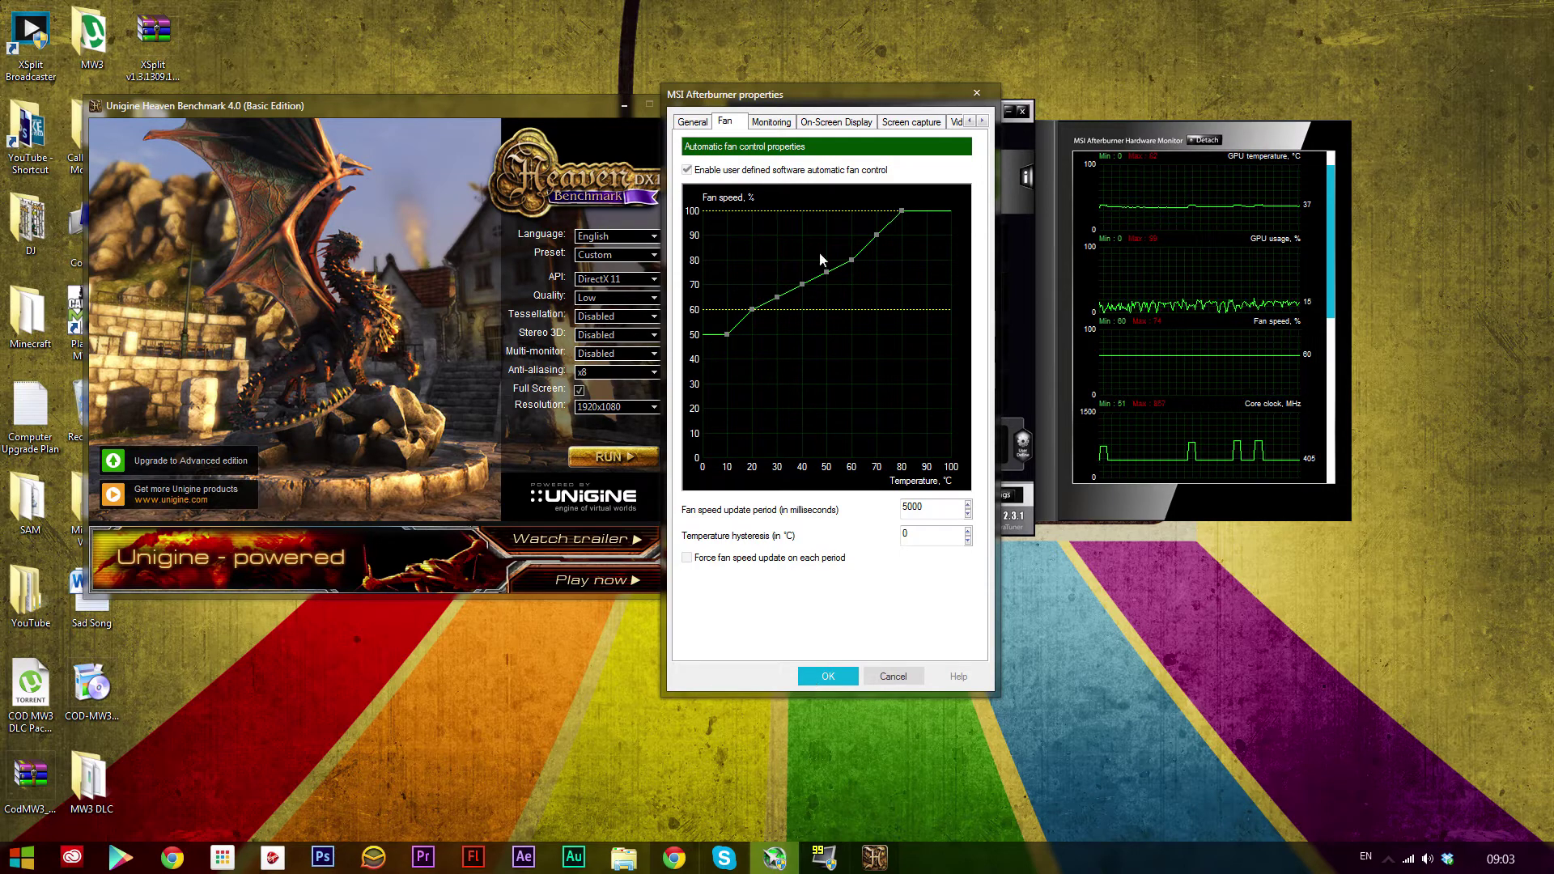
On the Monitoring tab, select GPU usage, fan speed, core, shader, memory clock and memory usage graphs.
click(767, 123)
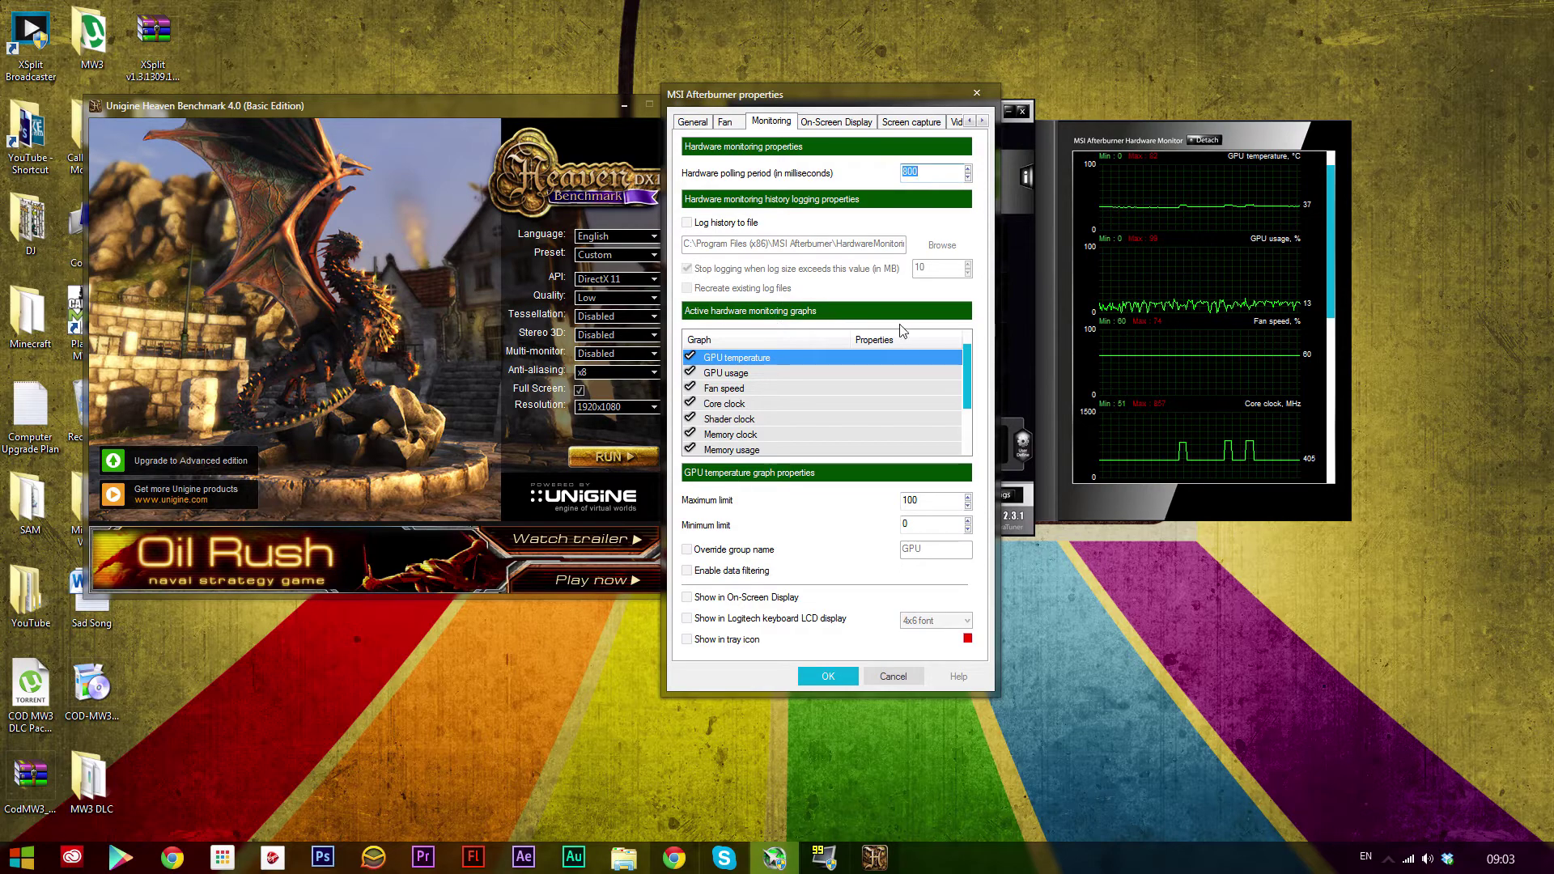
scroll(971, 380, down, 1)
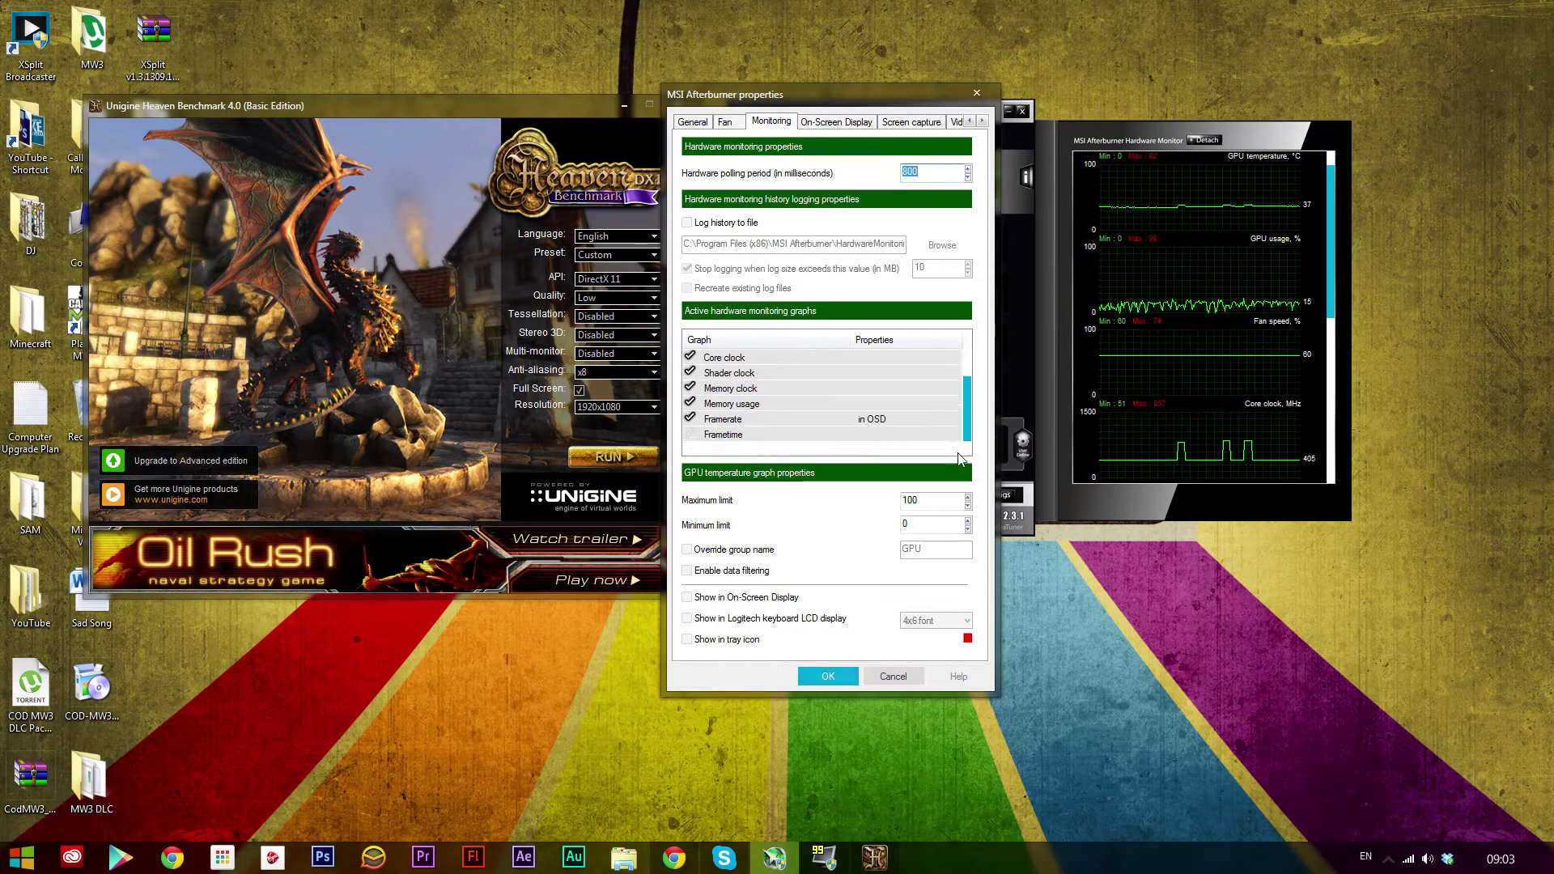
scroll(972, 381, up, 1)
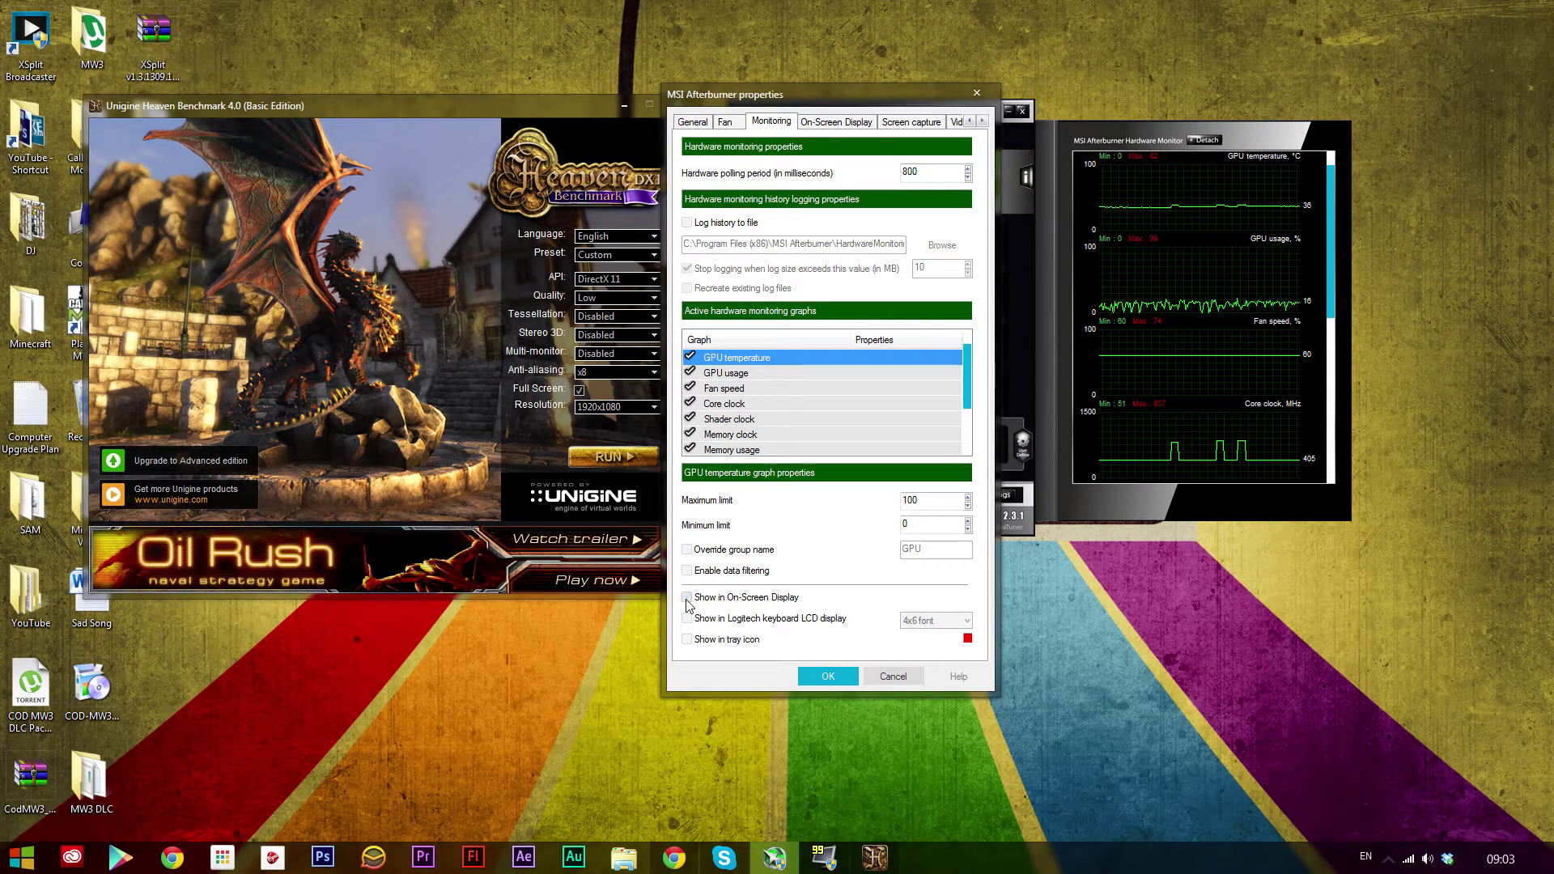
click(873, 374)
click(871, 387)
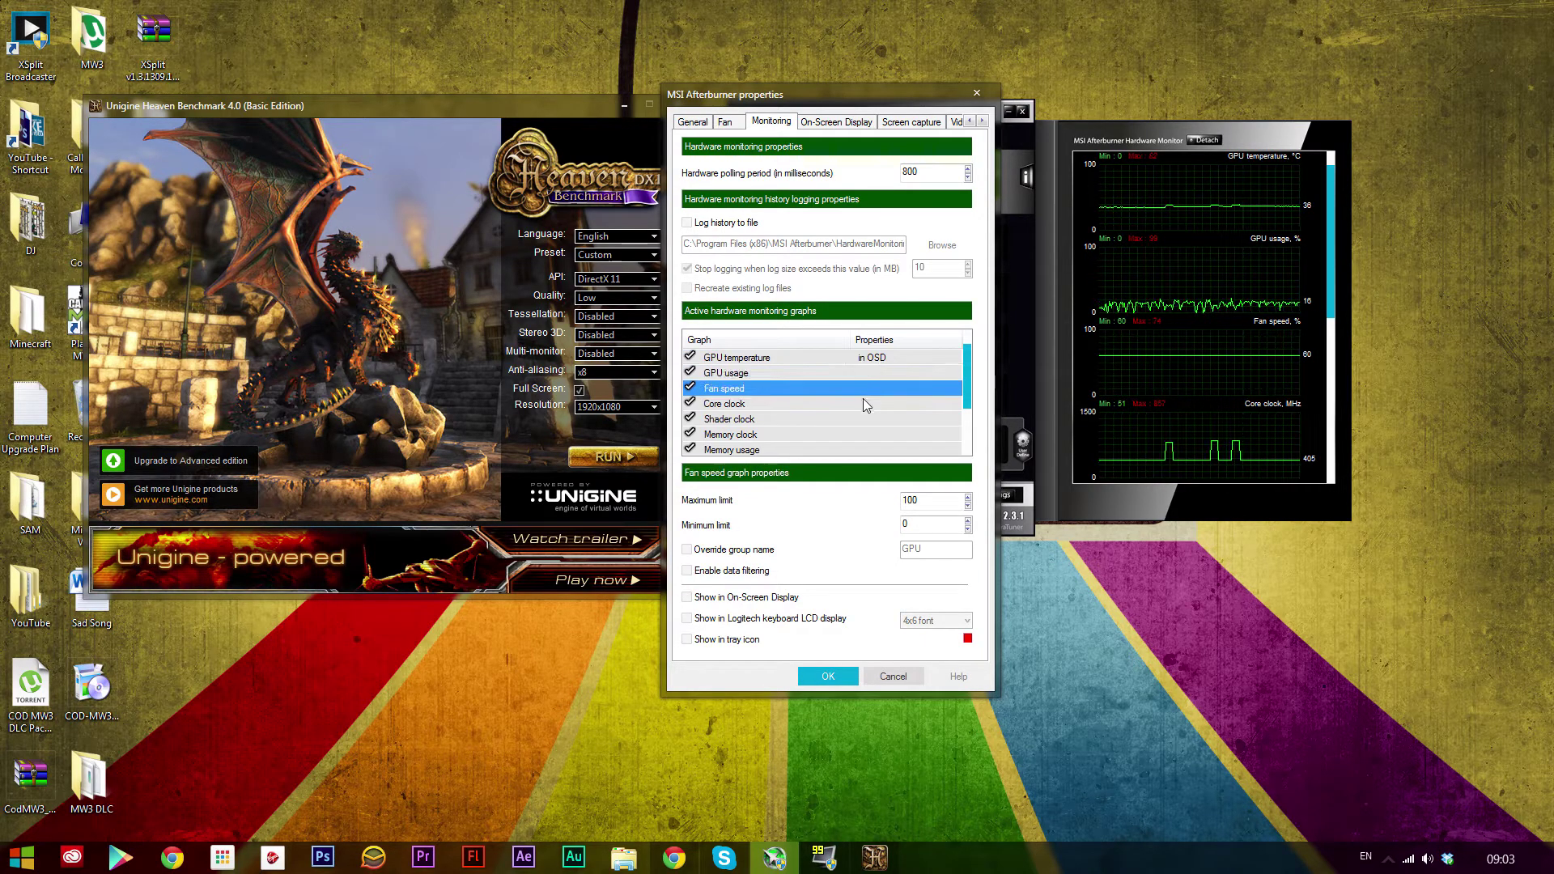
click(863, 404)
click(857, 419)
click(852, 435)
click(852, 448)
Show Memory usage in the On-Screen Display, then select the GPU temperature graph.
scroll(882, 372, down, 1)
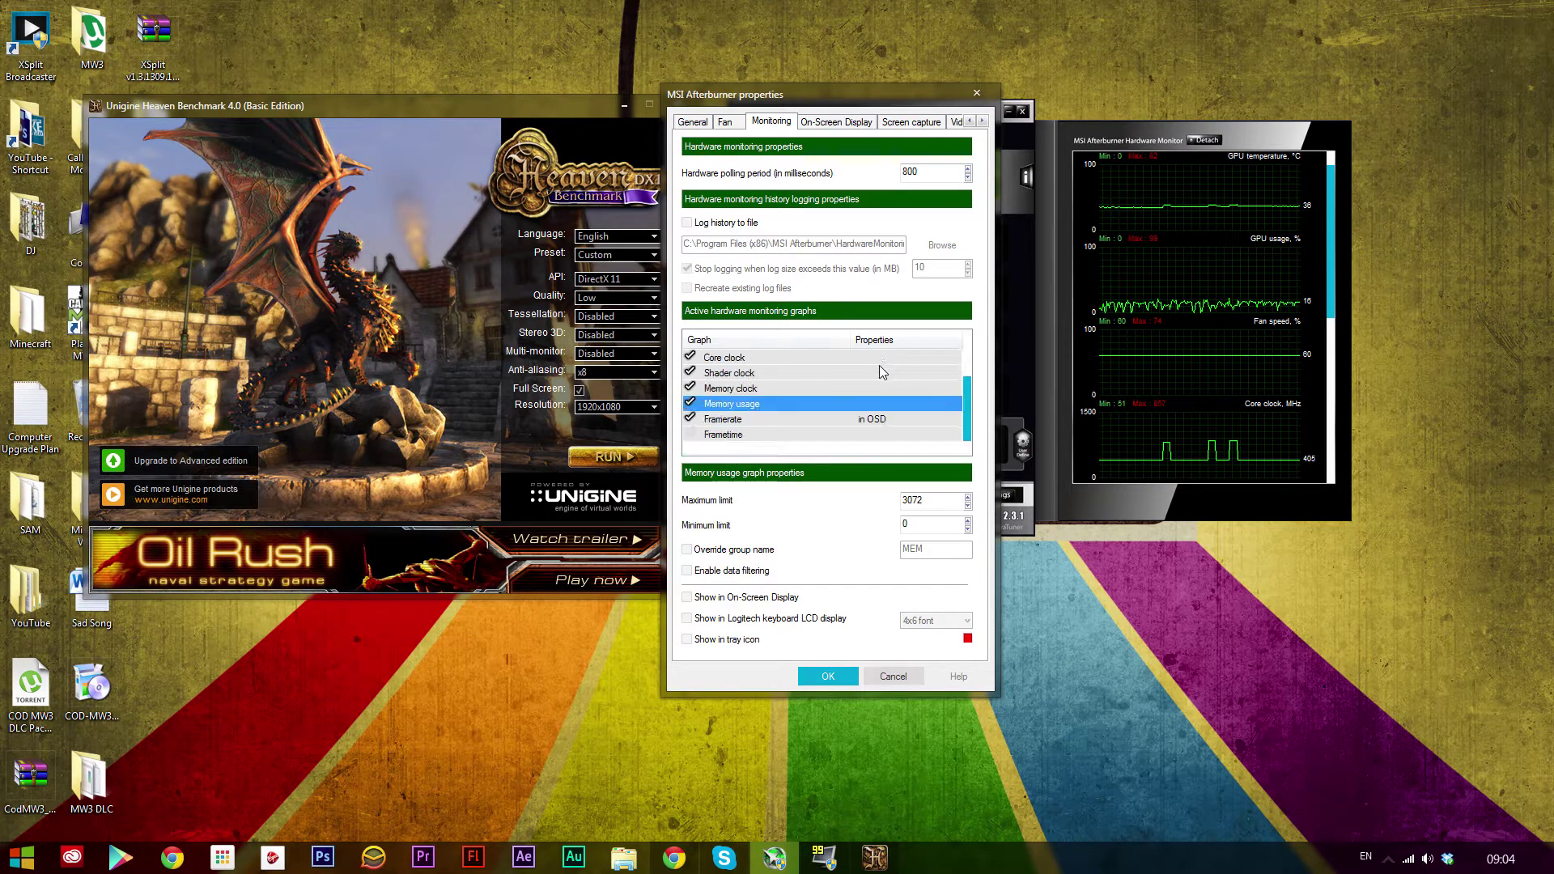
scroll(779, 422, up, 1)
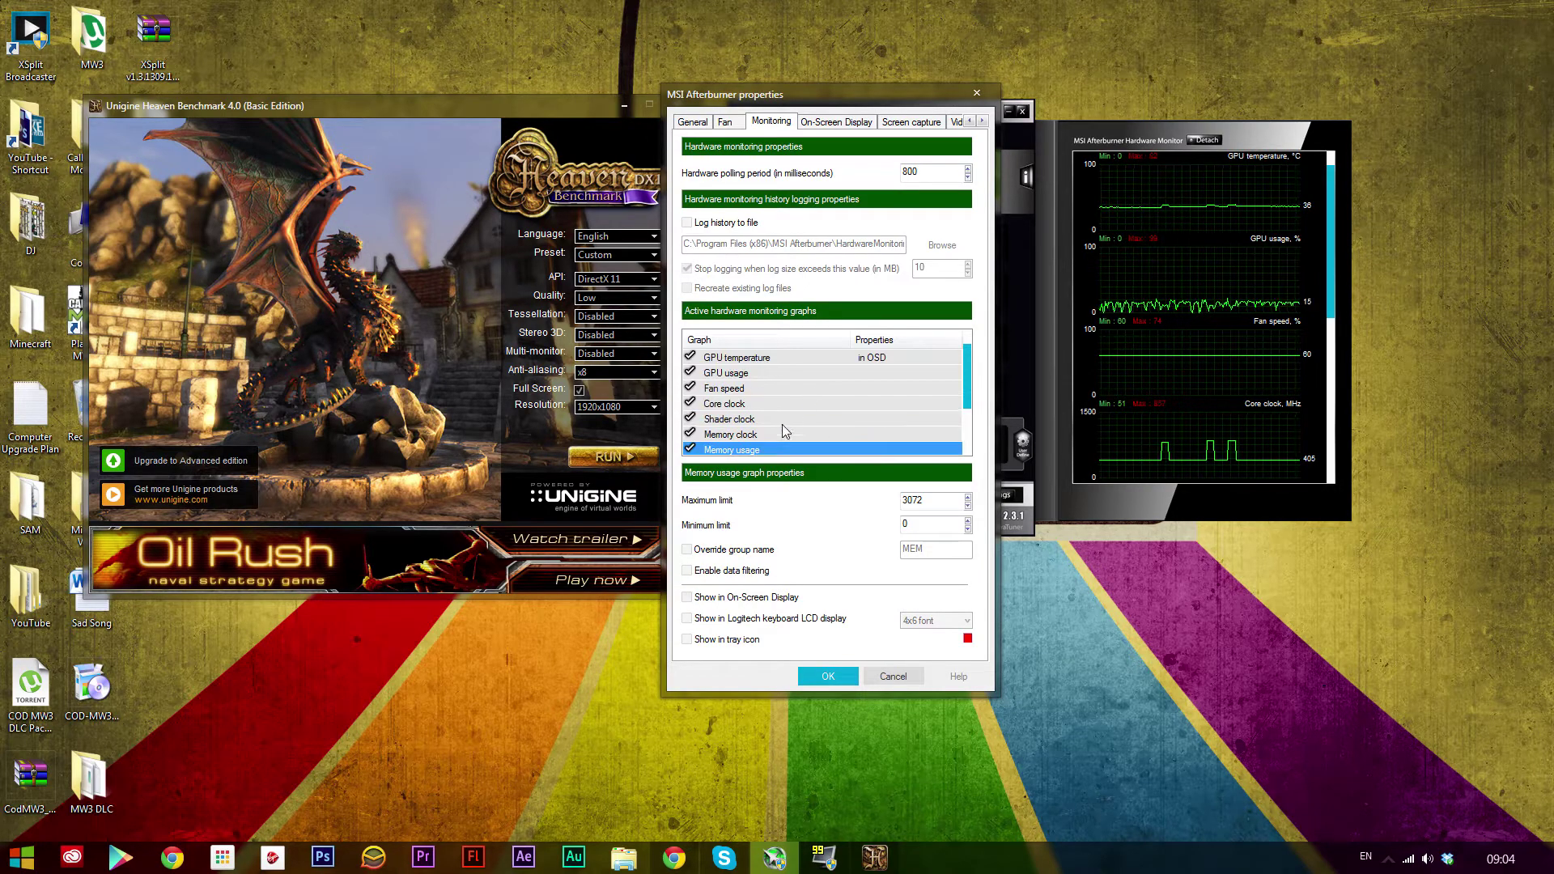
click(688, 597)
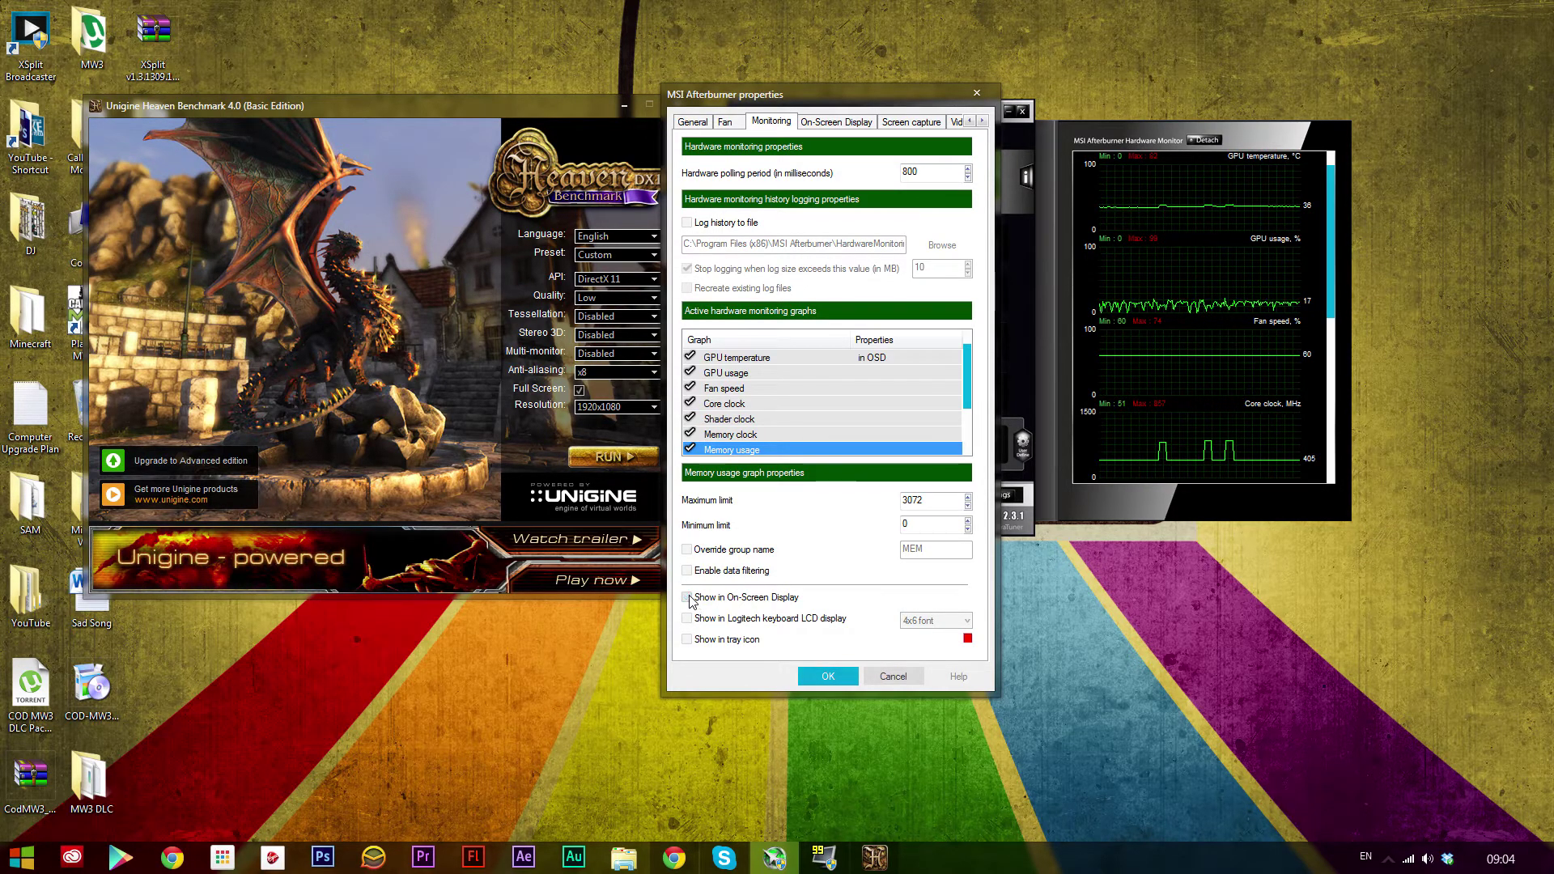
click(881, 361)
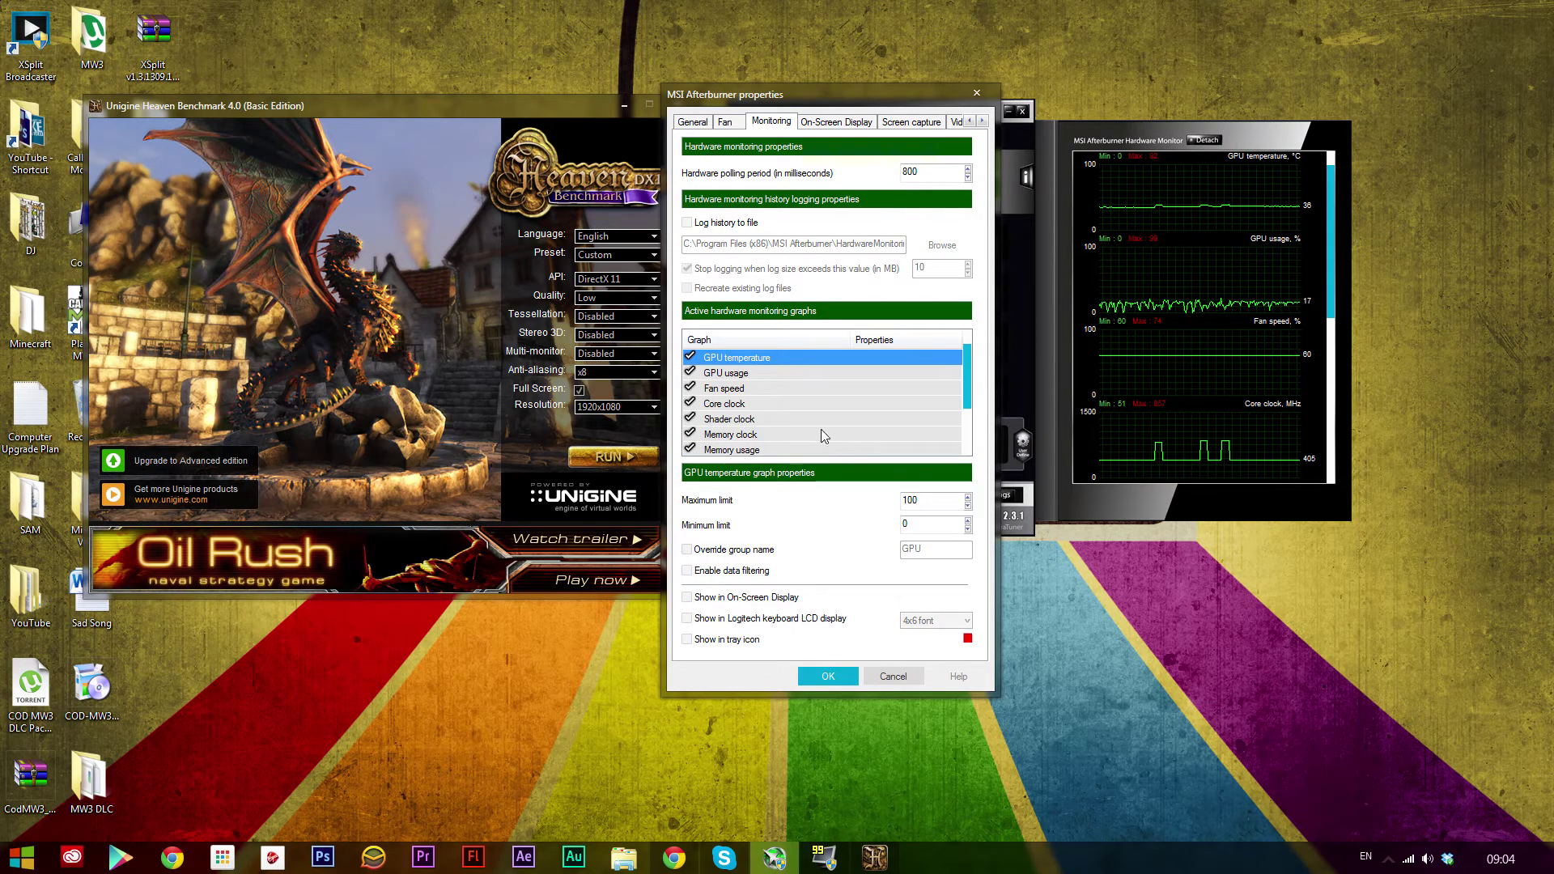
Check the Toggle On-Screen Display hotkey, then keep GPU1 : GeForce GT 430 as master GPU.
click(842, 123)
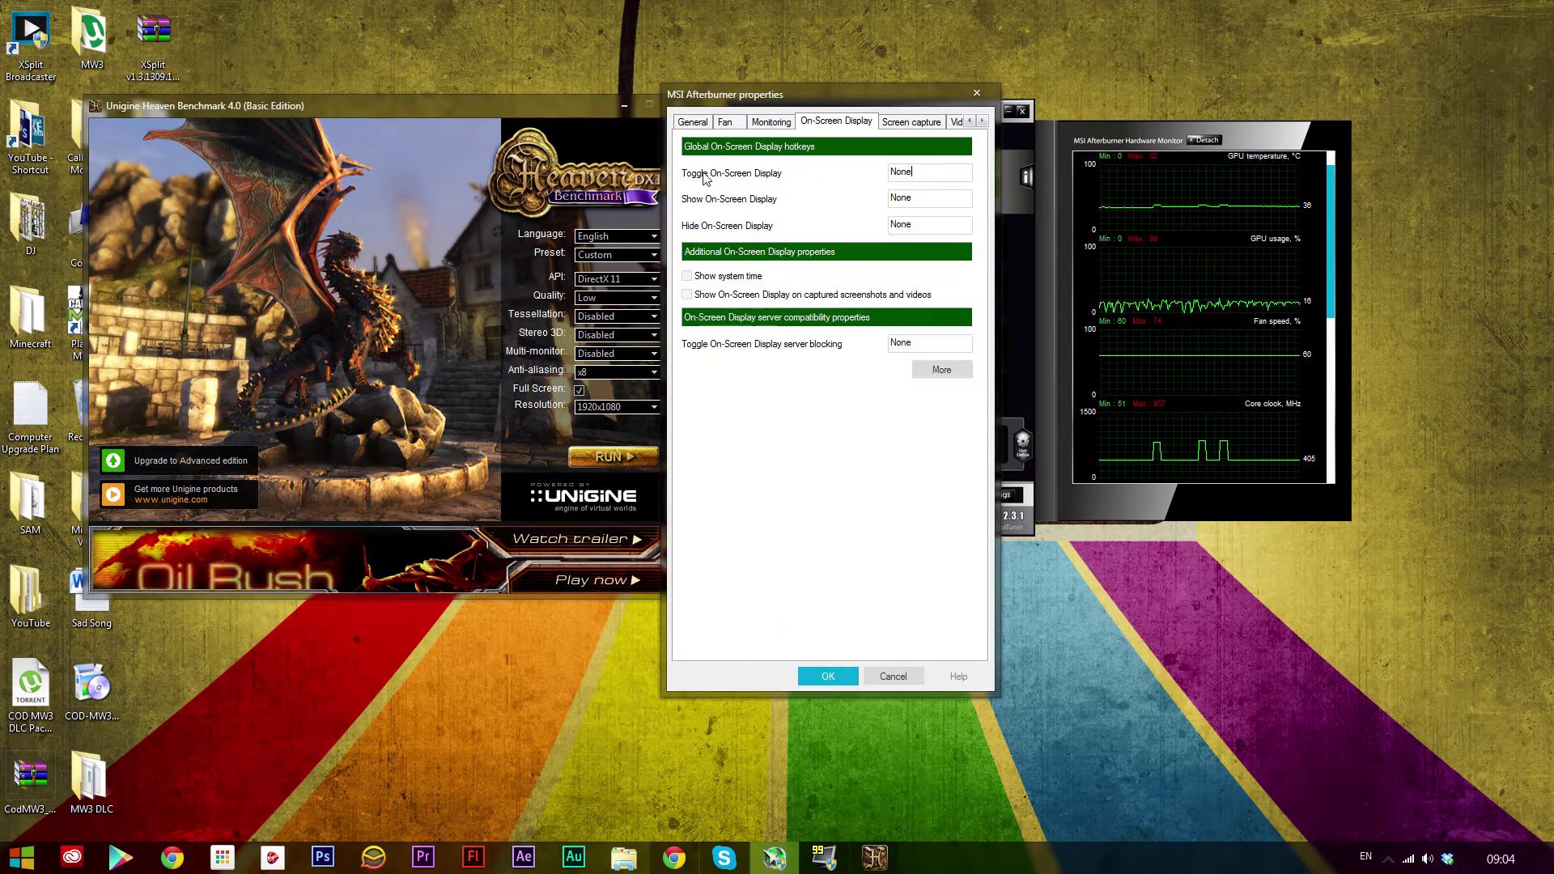
click(948, 173)
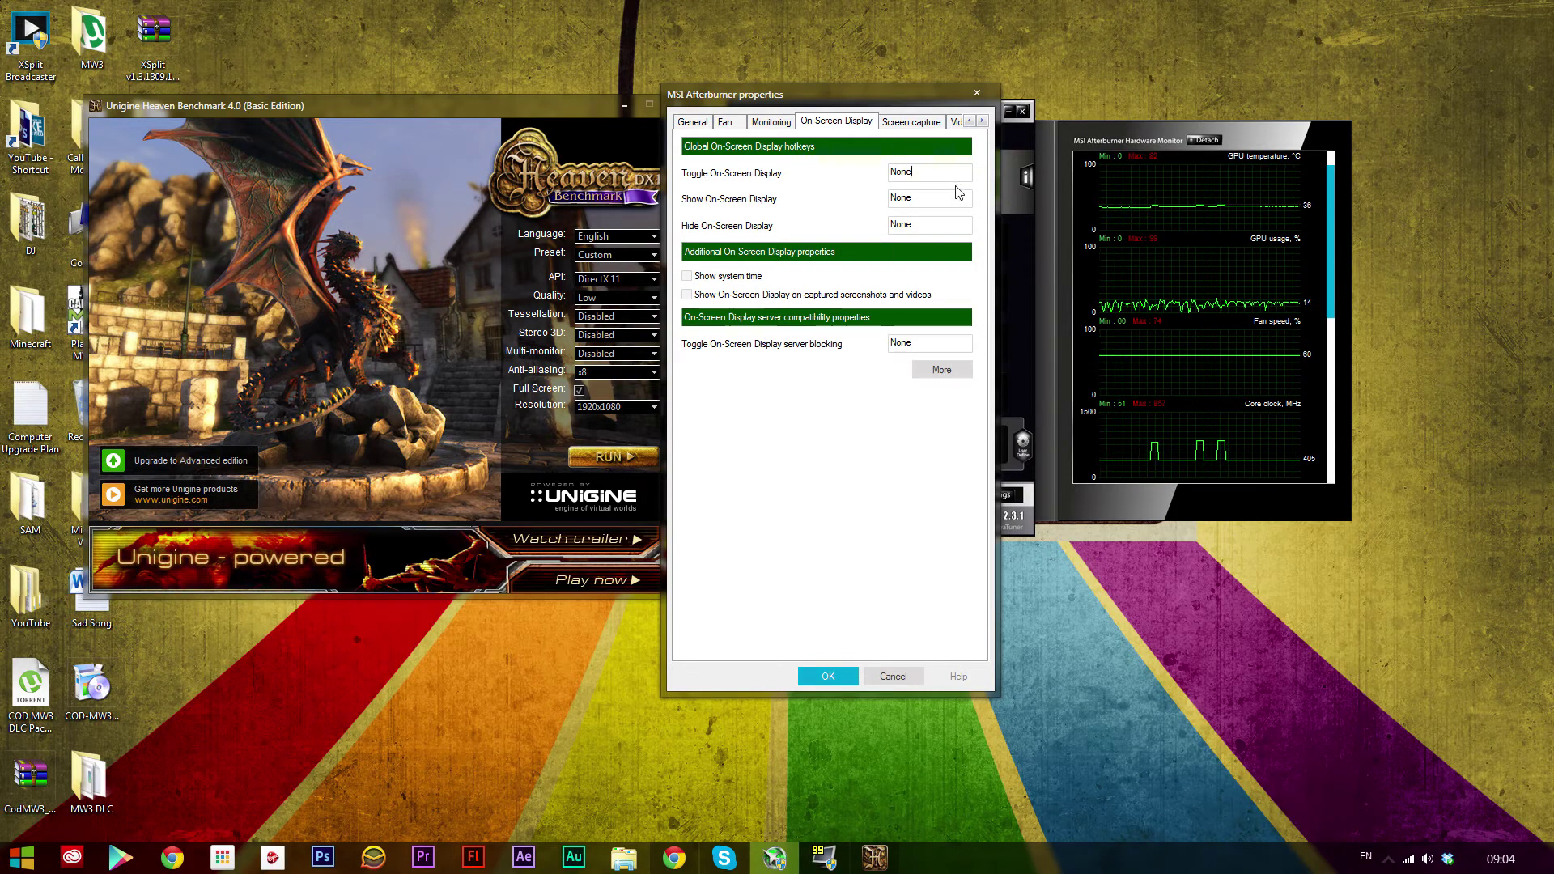
click(694, 122)
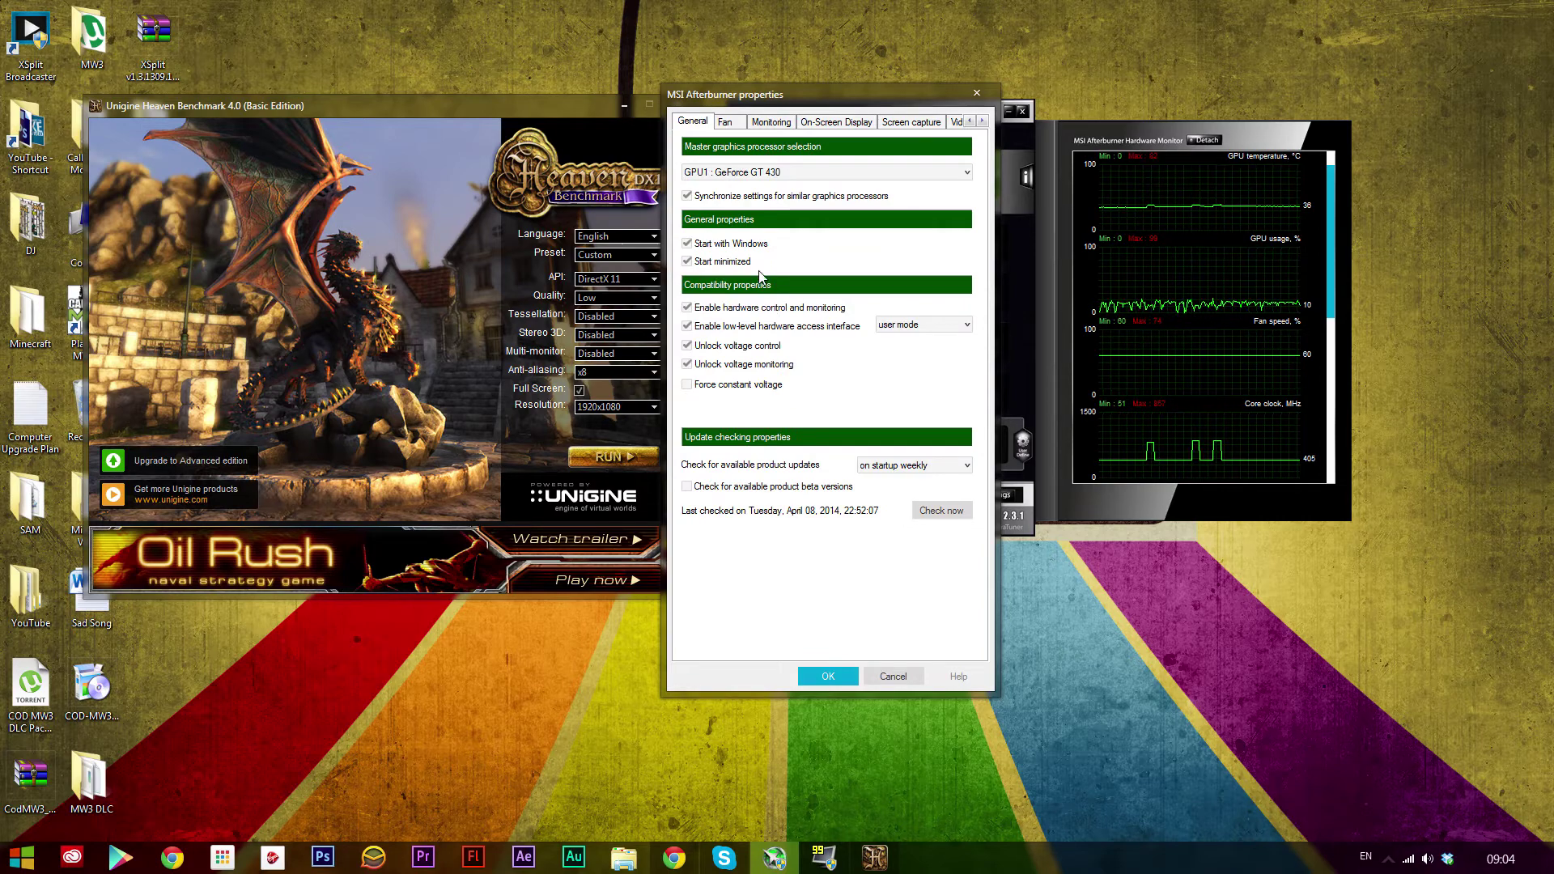
click(734, 173)
click(775, 172)
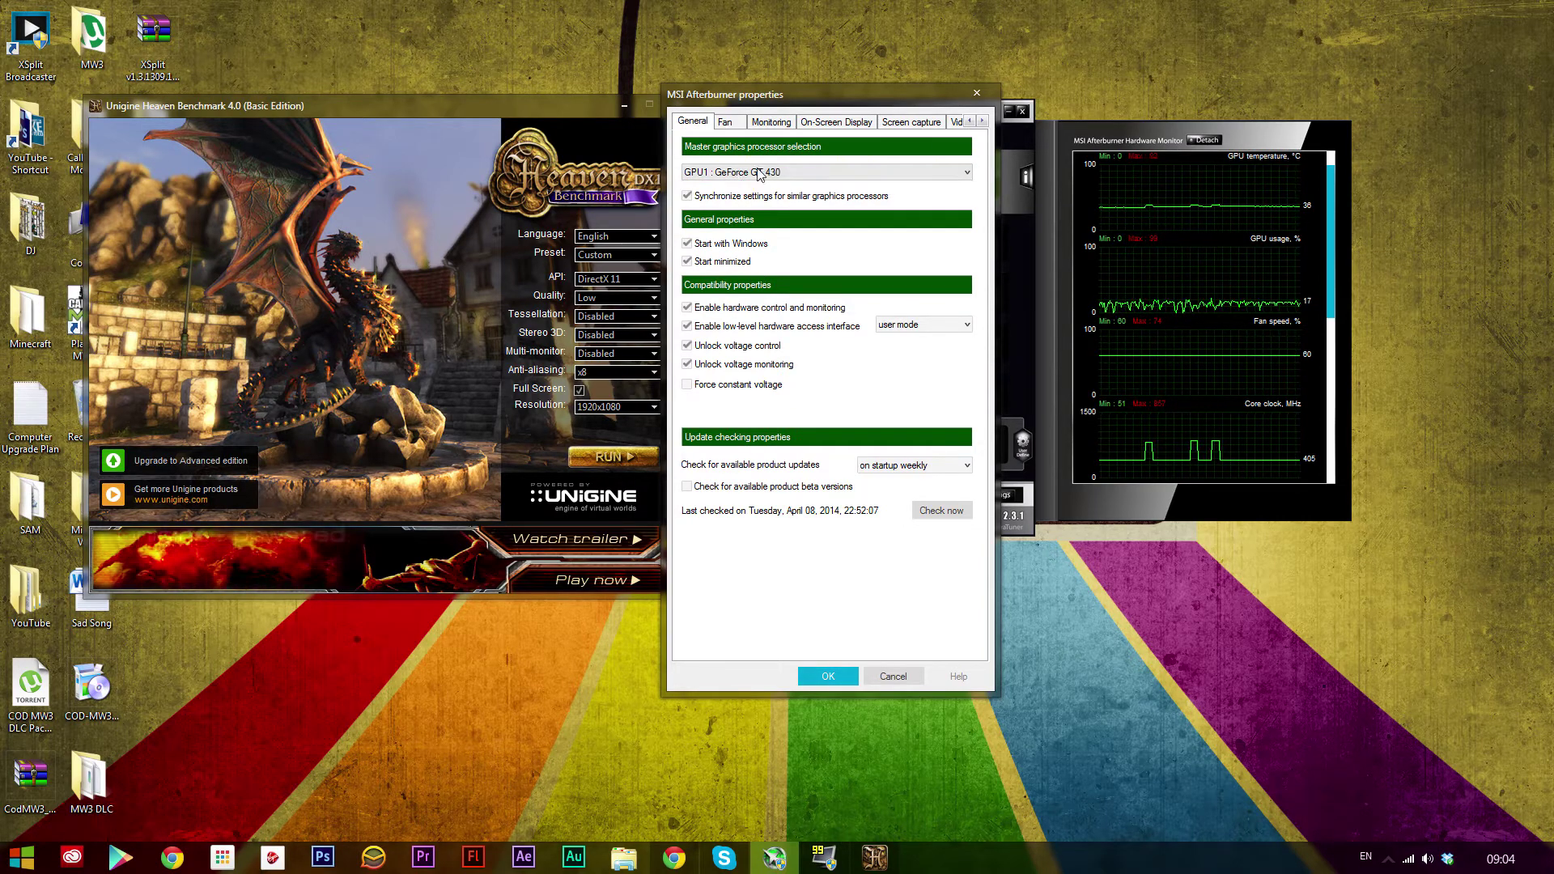
click(797, 174)
click(798, 174)
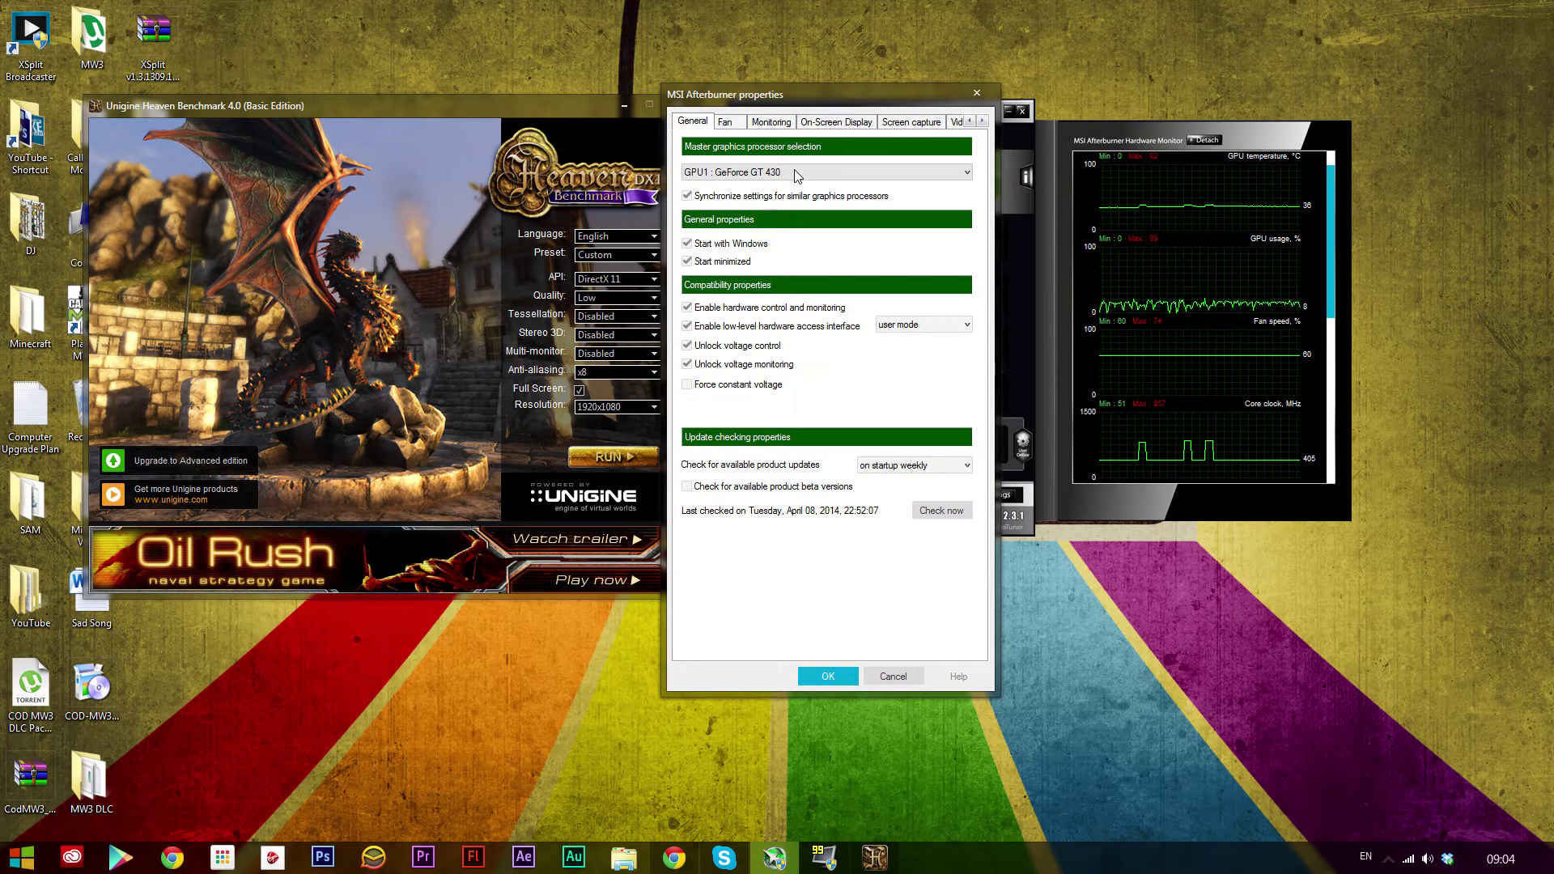
click(743, 173)
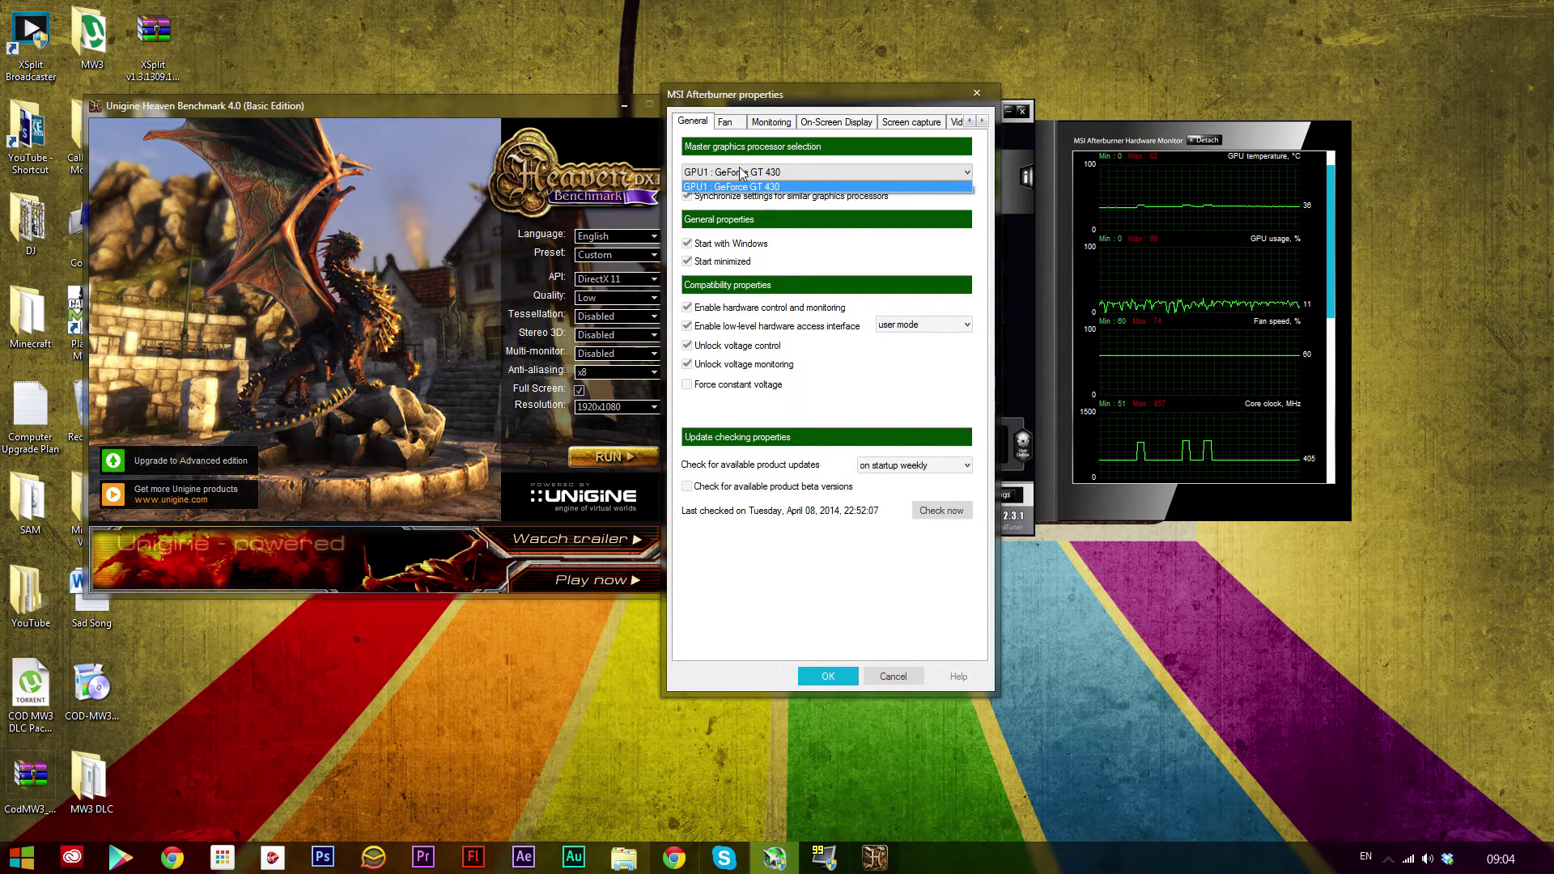
click(738, 185)
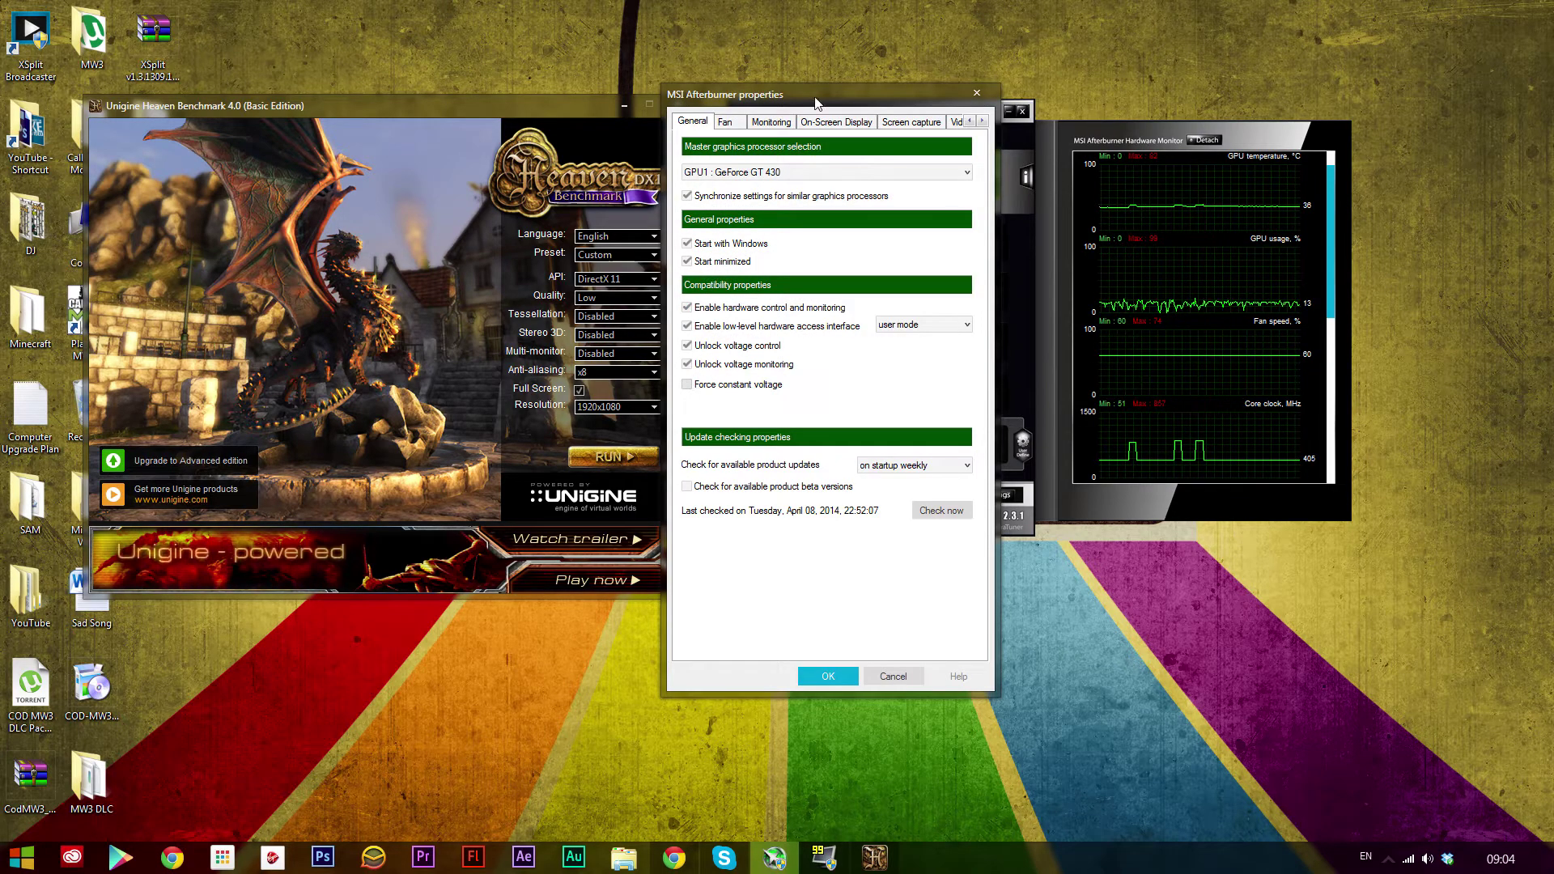
Reposition the properties dialog, keep the weekly update check, and cancel without saving.
drag(829, 97, 850, 8)
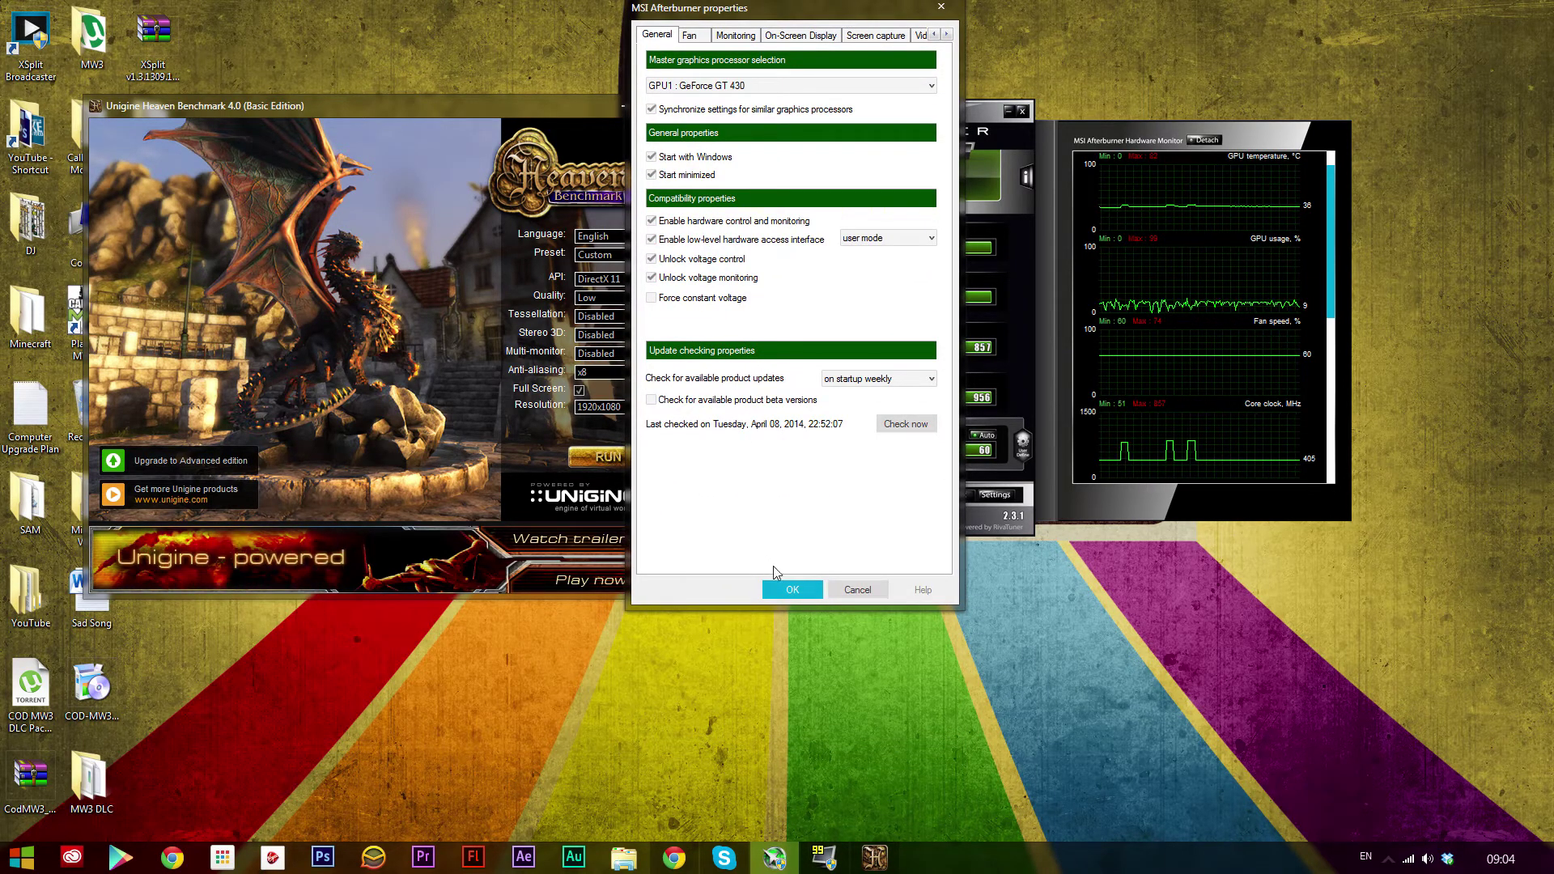
drag(810, 10, 816, 89)
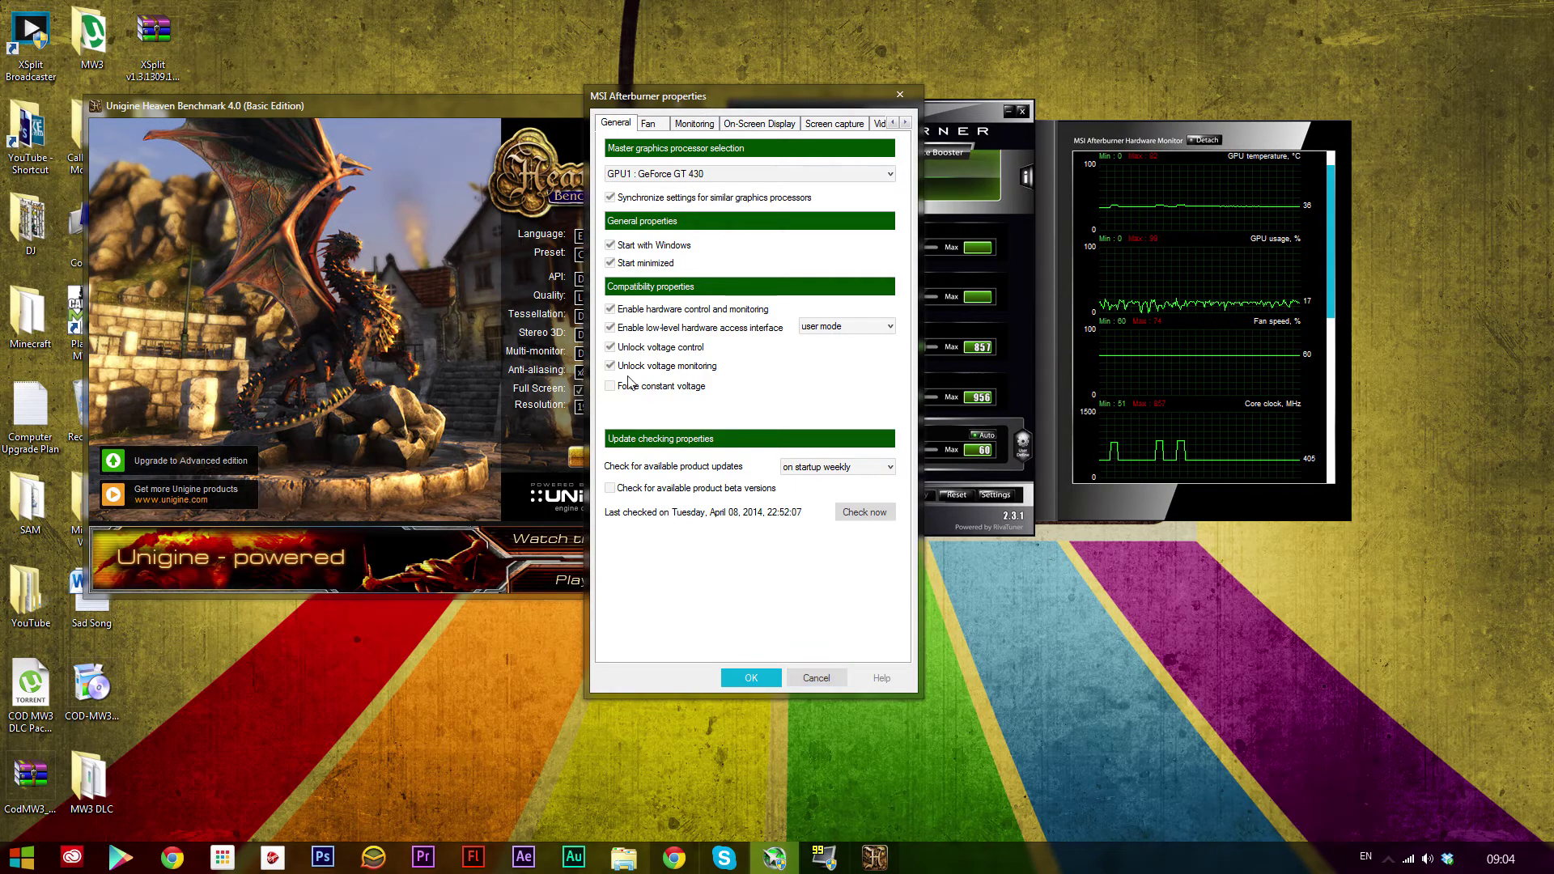
click(803, 467)
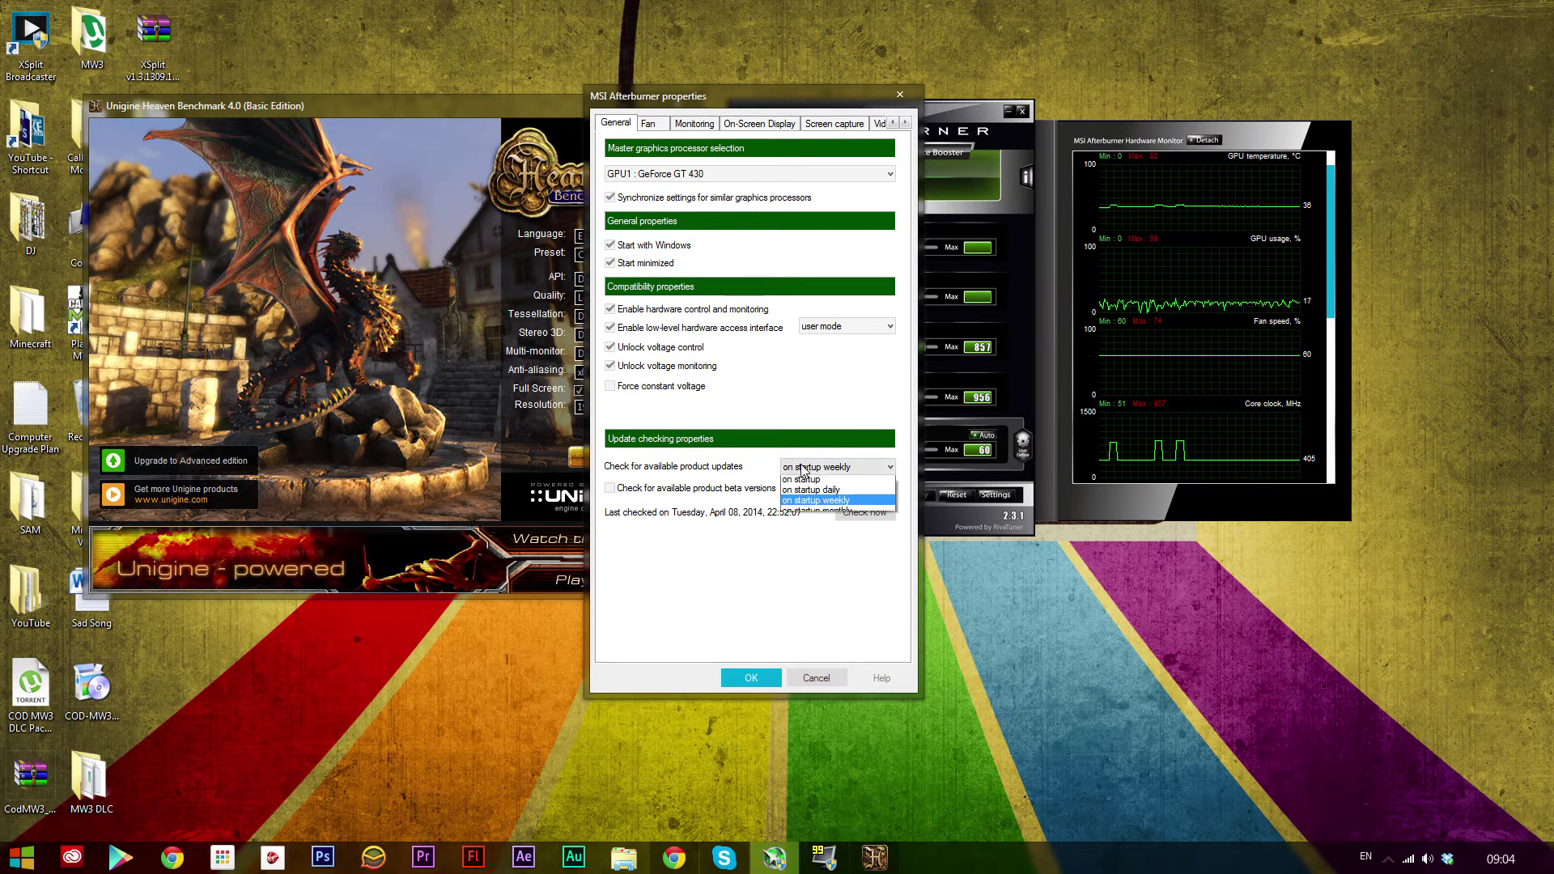
click(809, 524)
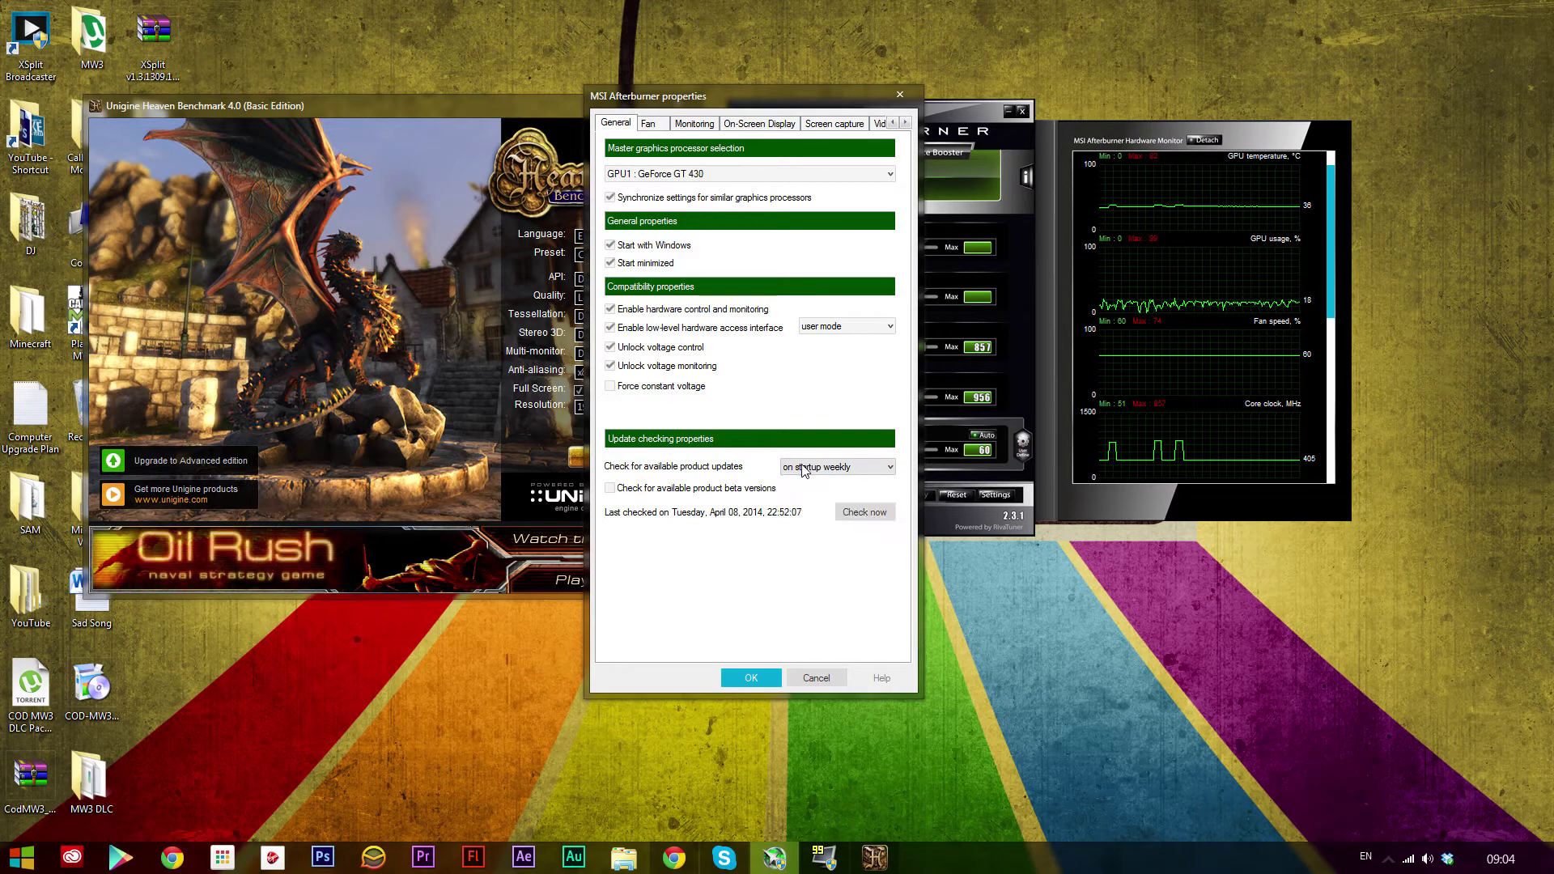
click(815, 680)
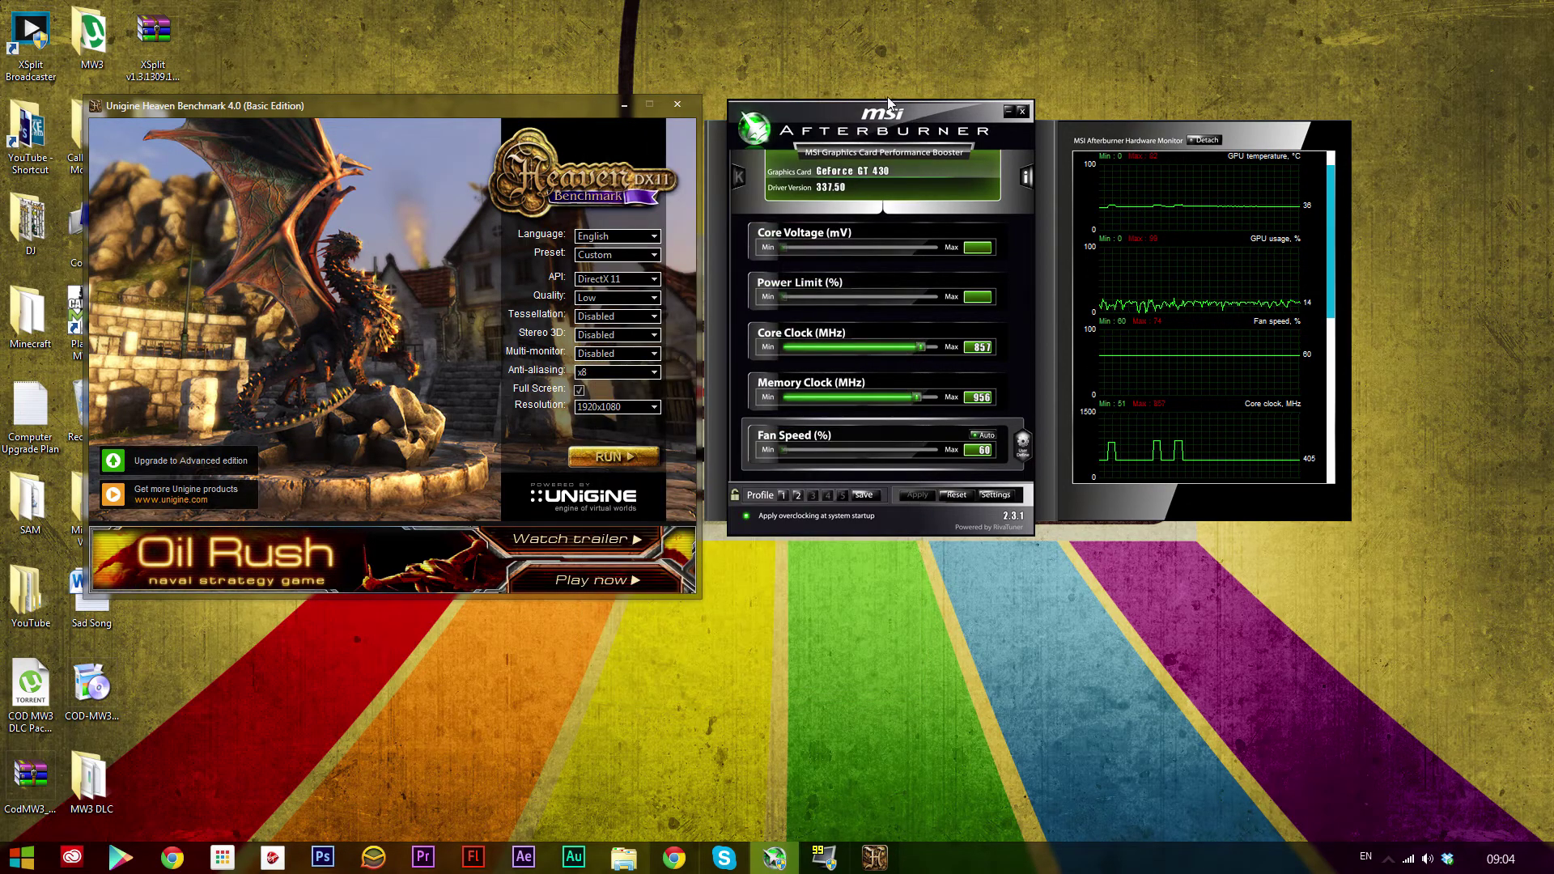